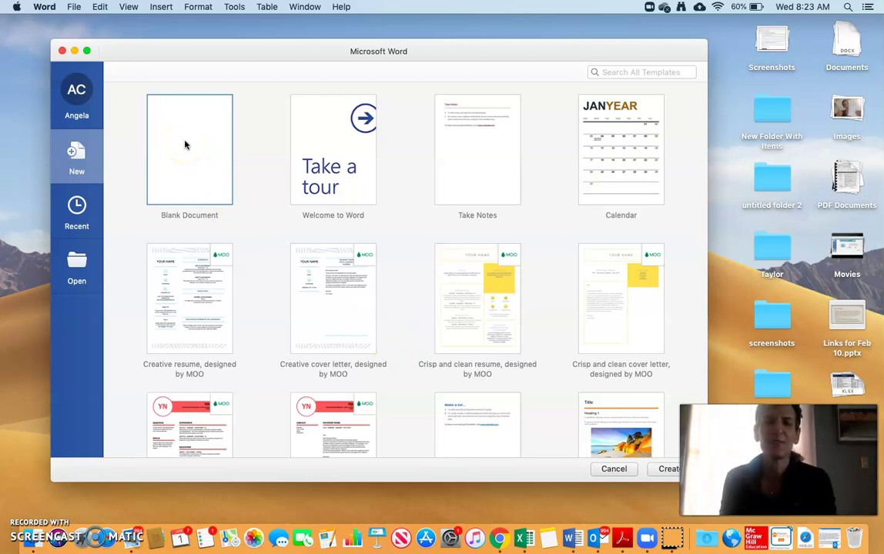
- Create a new blank document and expand its window to full screen
click(71, 8)
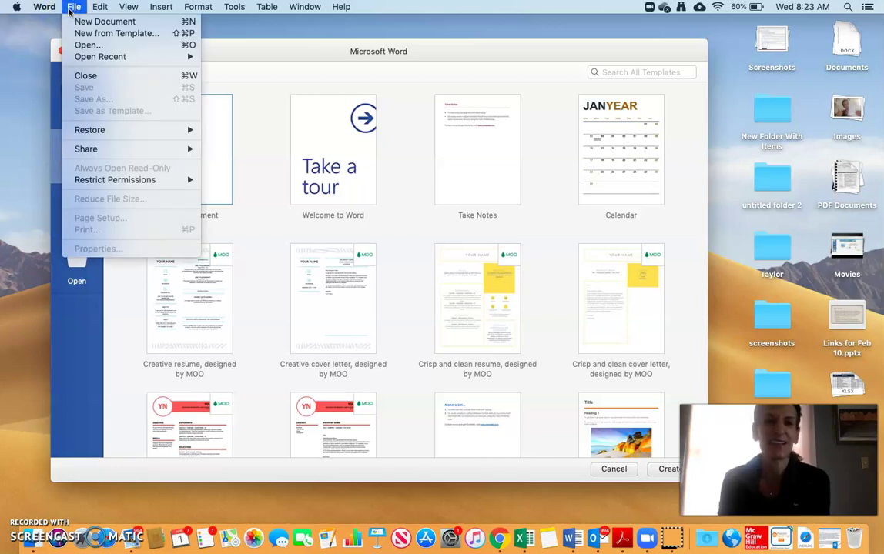
click(91, 23)
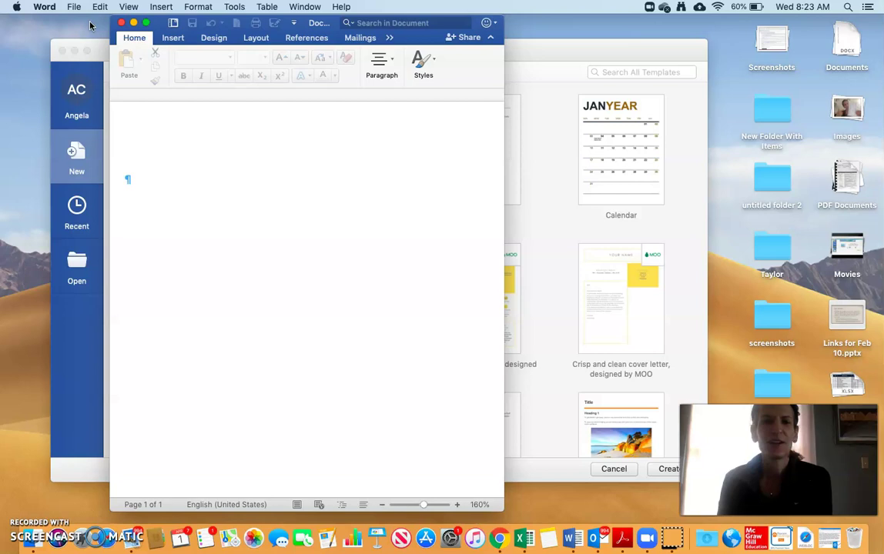
click(146, 23)
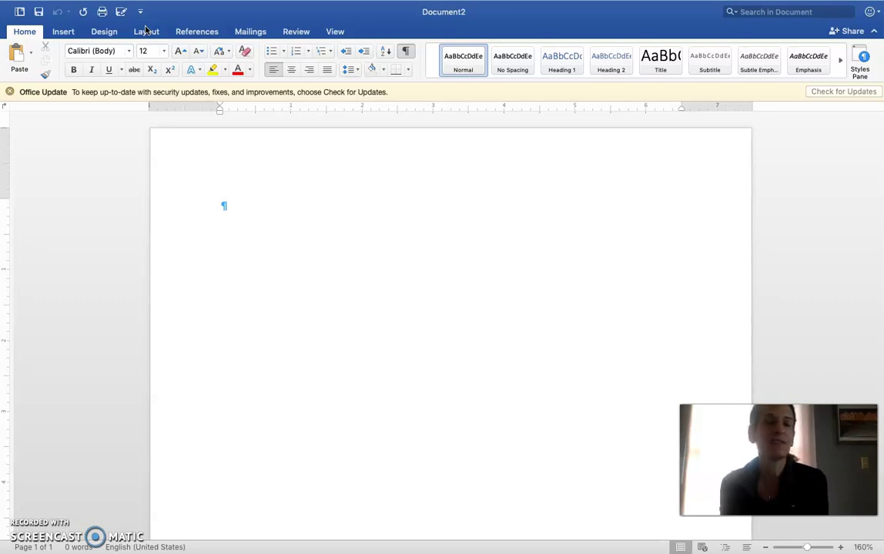
- Start saving the document and choose the 6th computers folder in OneDrive as its location
click(39, 13)
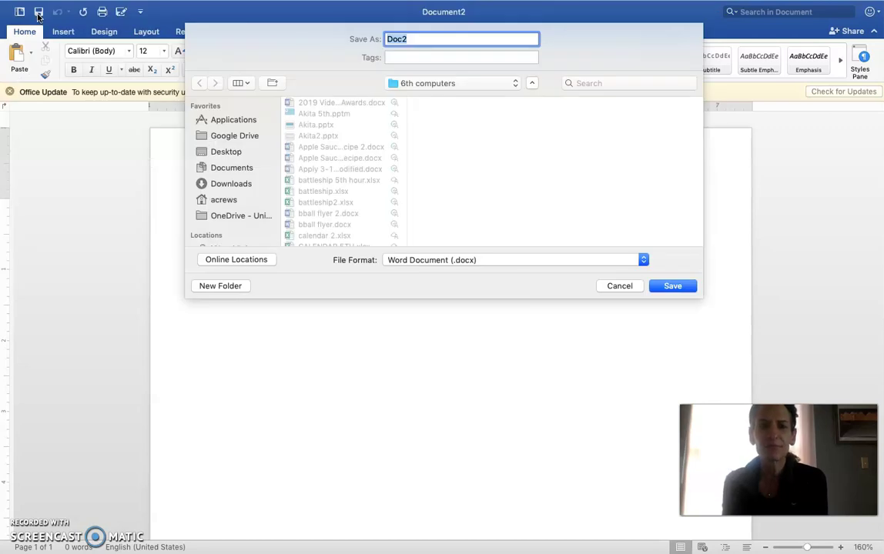
click(238, 216)
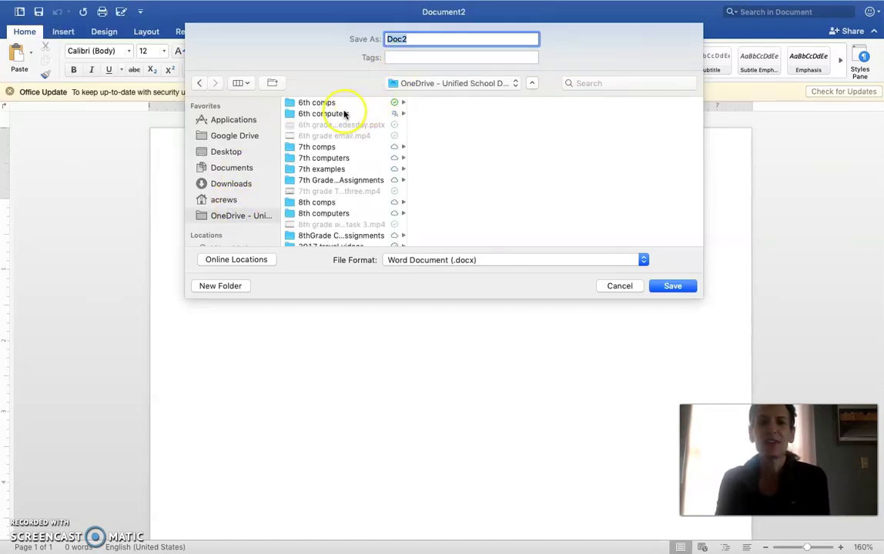
click(344, 114)
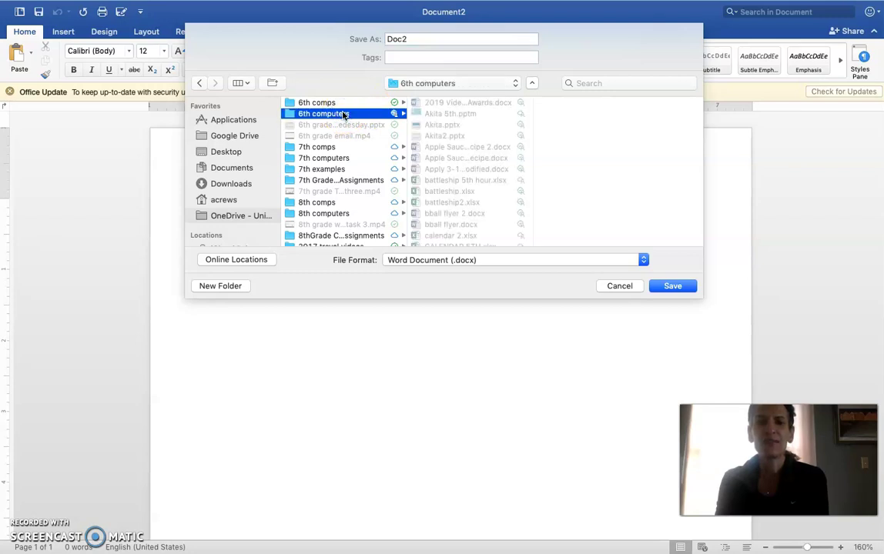
- Name the file "Getting to Know Me" and save it as a Word document
click(400, 39)
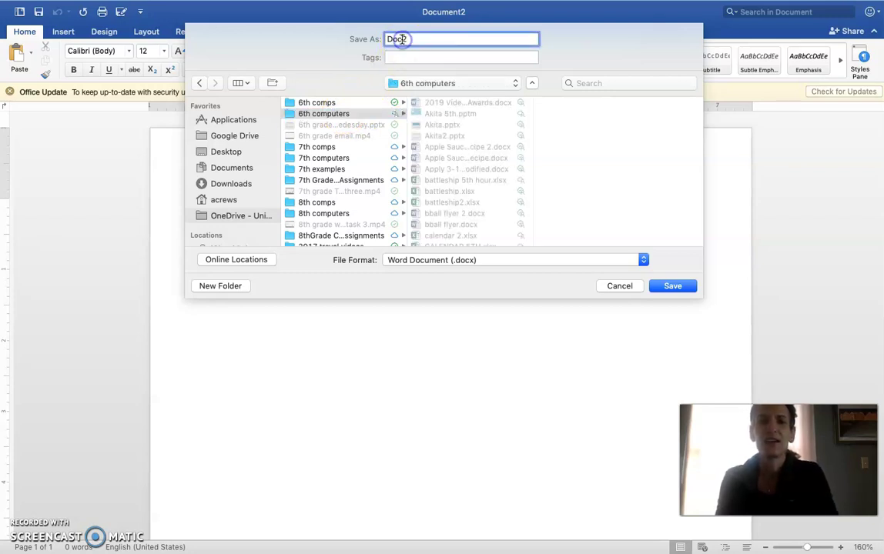
key(BackSpace)
key(BackSpace)
key(BackSpace)
key(BackSpace)
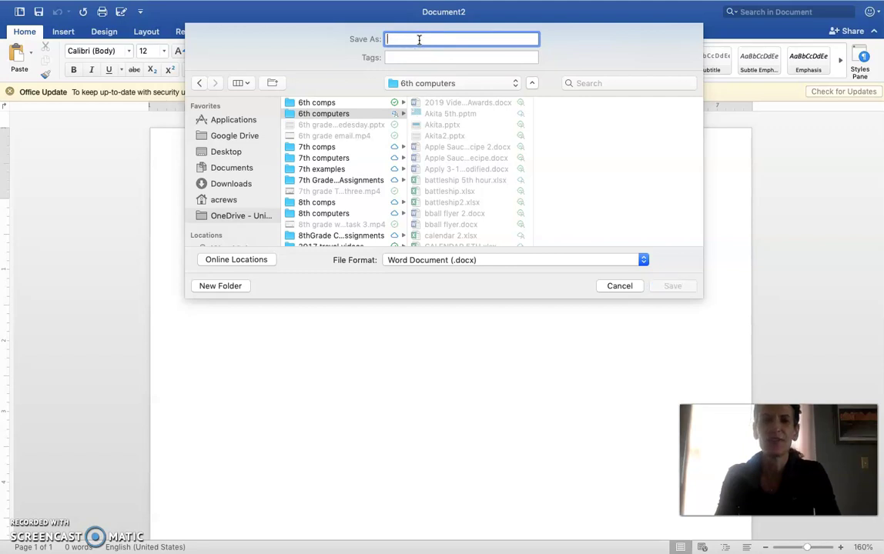
text(GETTING TO)
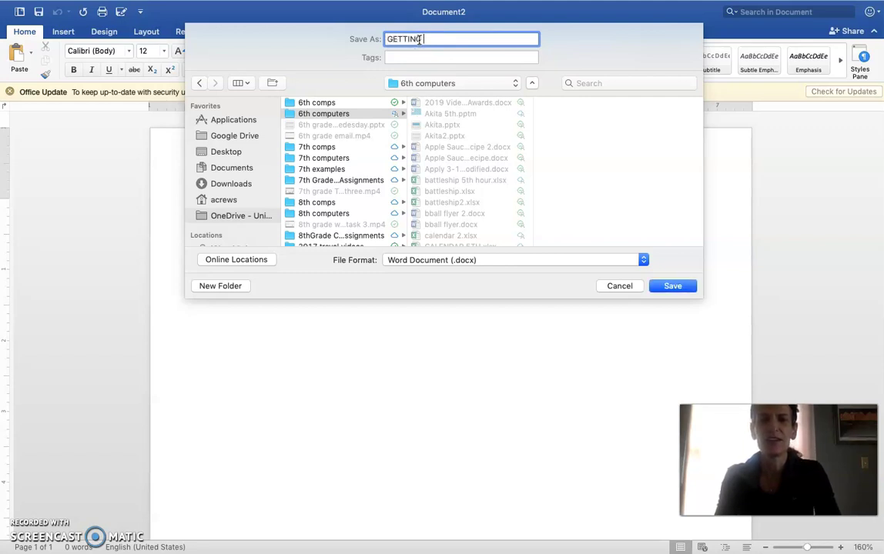
key(BackSpace)
key(BackSpace)
key(BackSpace)
key(BackSpace)
key(BackSpace)
key(BackSpace)
key(BackSpace)
key(BackSpace)
key(BackSpace)
key(BackSpace)
key(BackSpace)
text(gt)
text(etting To )
text(Know )
text(Mw)
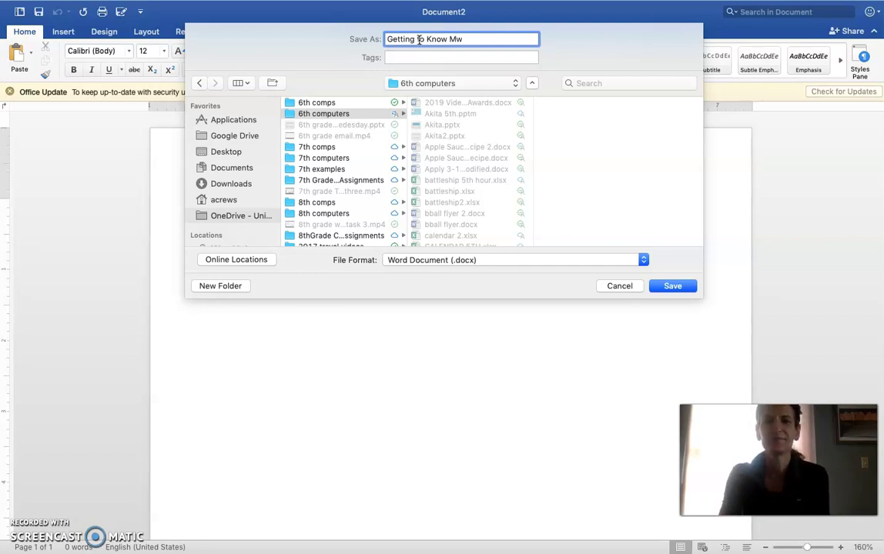
key(BackSpace)
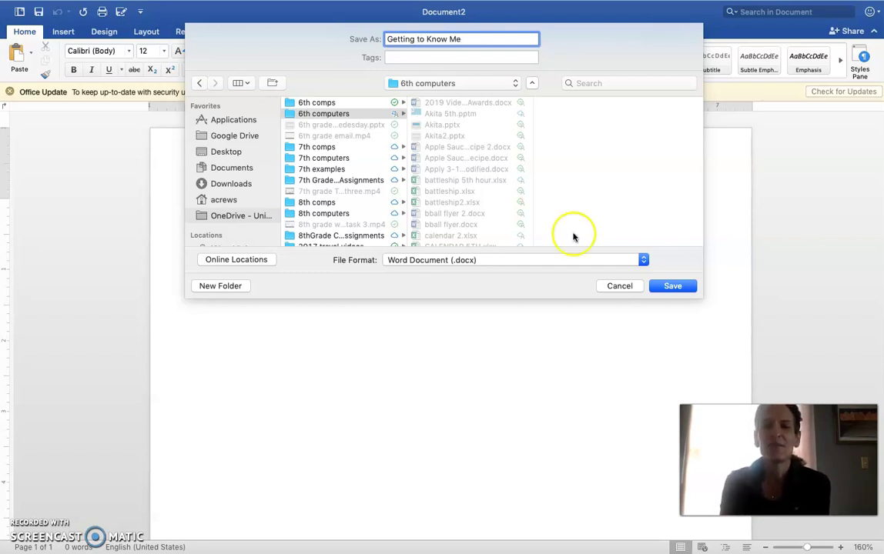
click(672, 287)
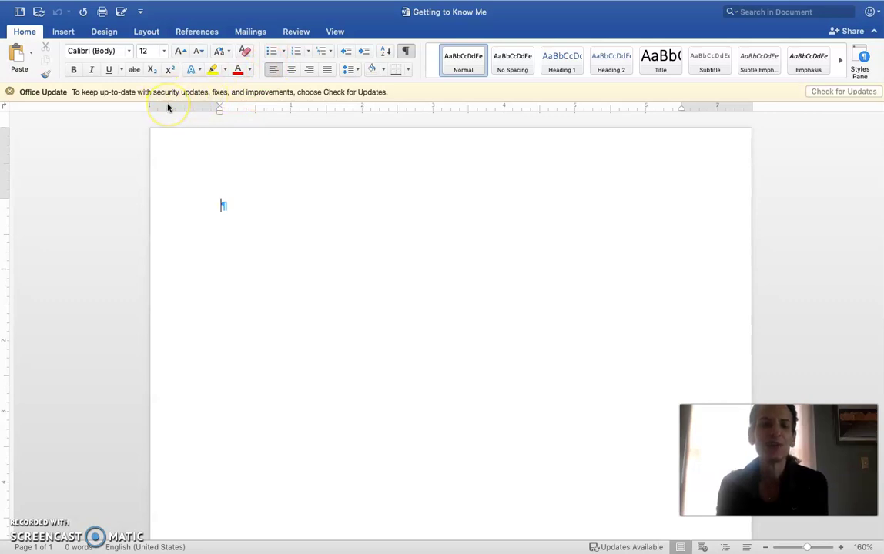
- Set the page margins to Narrow, 0.5" on all sides
click(335, 33)
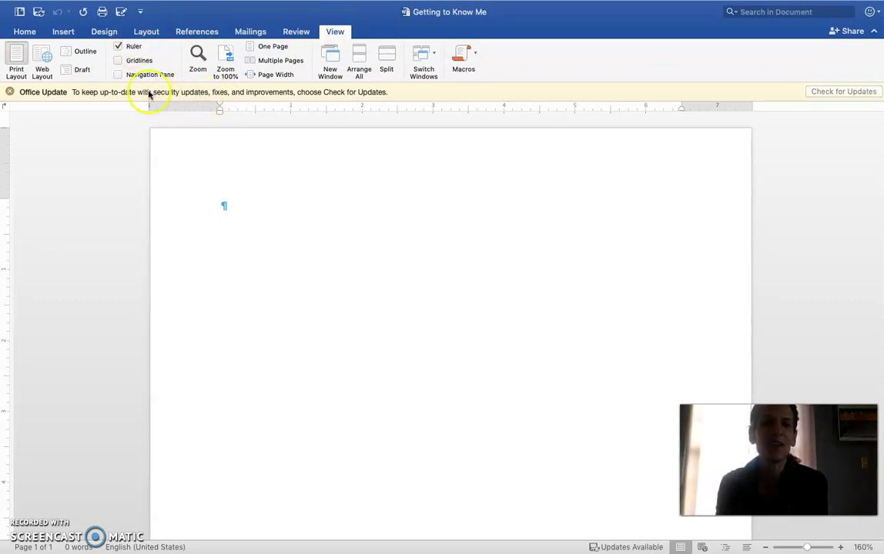
click(63, 33)
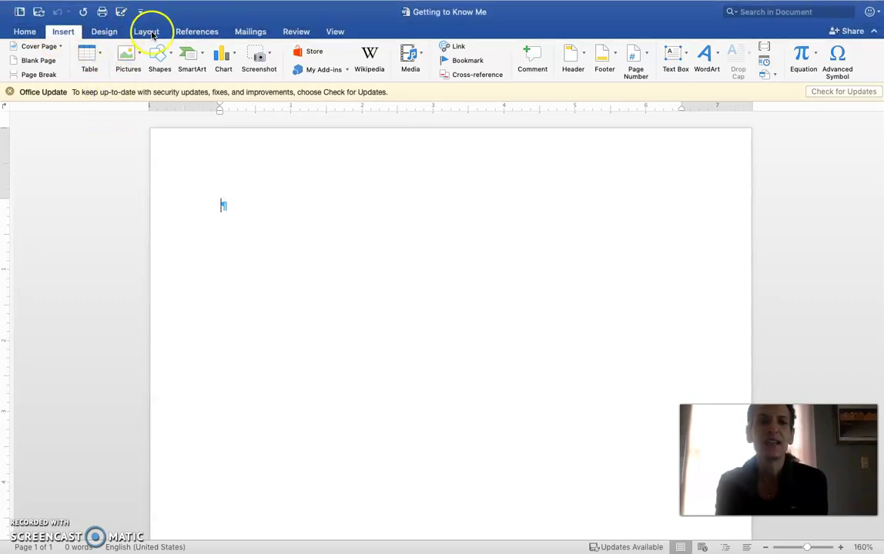
click(150, 33)
click(19, 54)
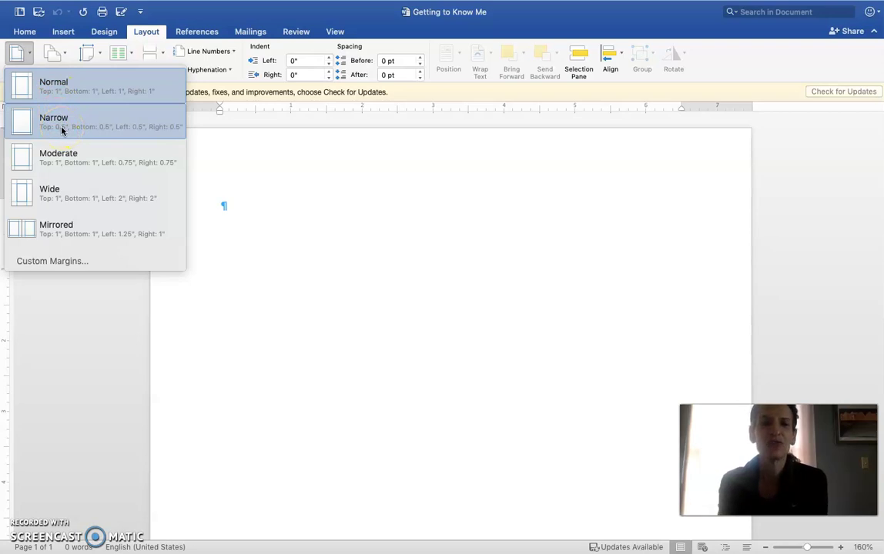
click(61, 131)
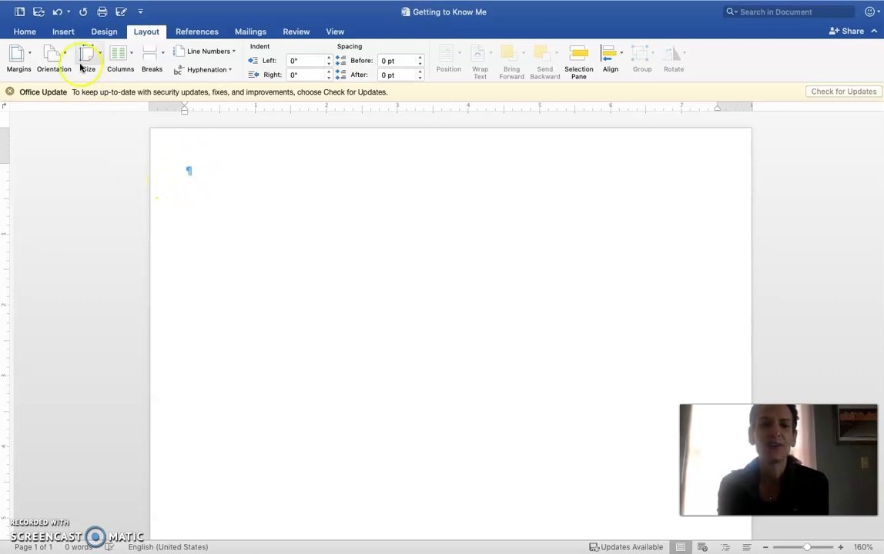
- Insert a header using the built-in Blank layout
click(24, 33)
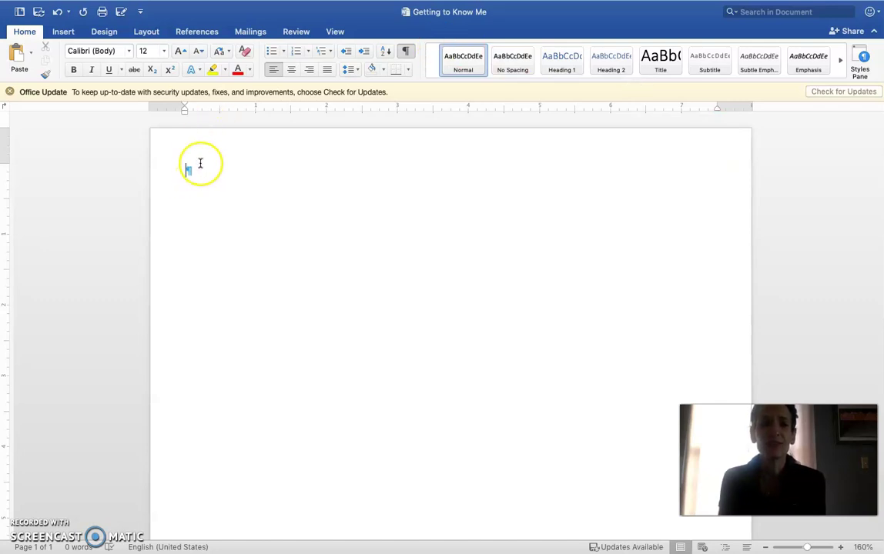
click(64, 31)
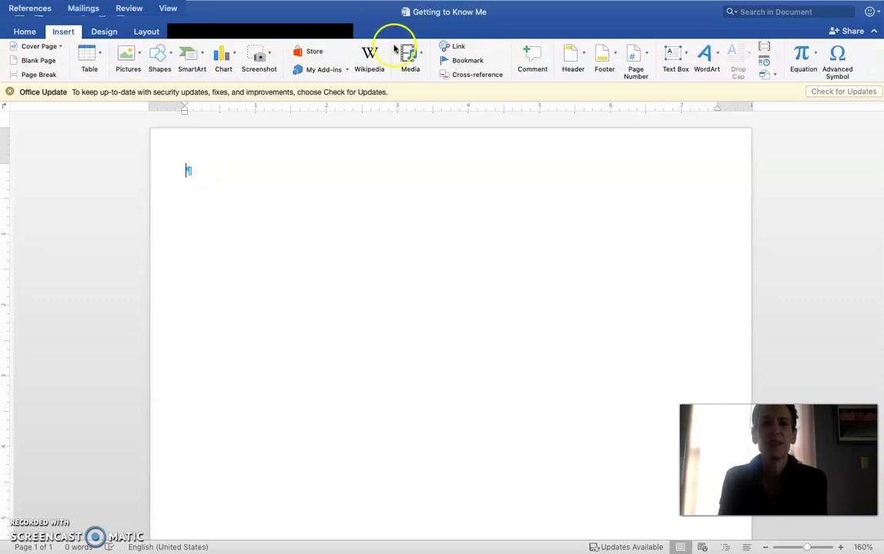
click(571, 56)
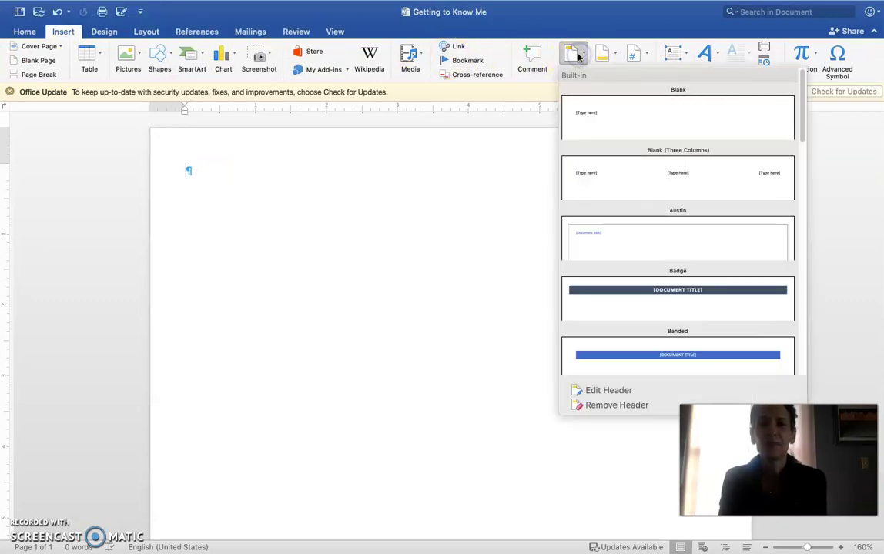
click(591, 112)
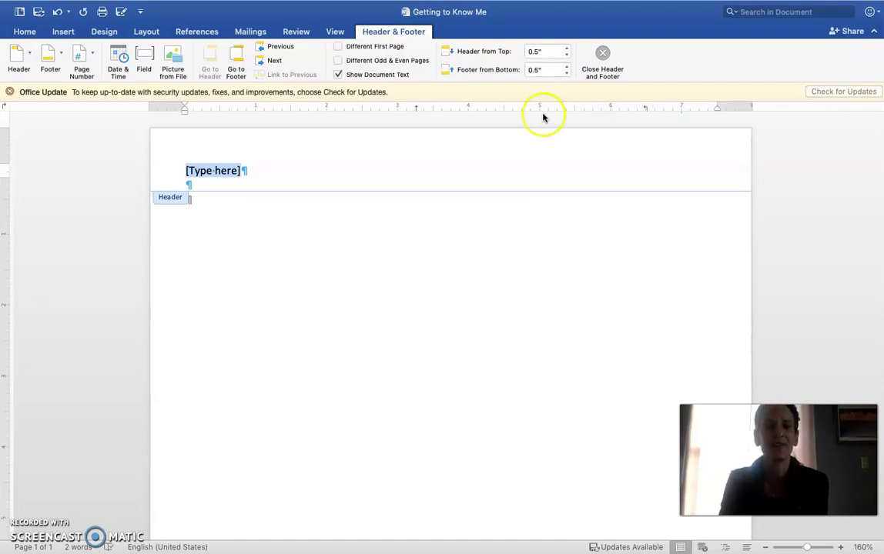
- Right-align the header, replace its placeholder with the author's initials, and close the header
click(25, 32)
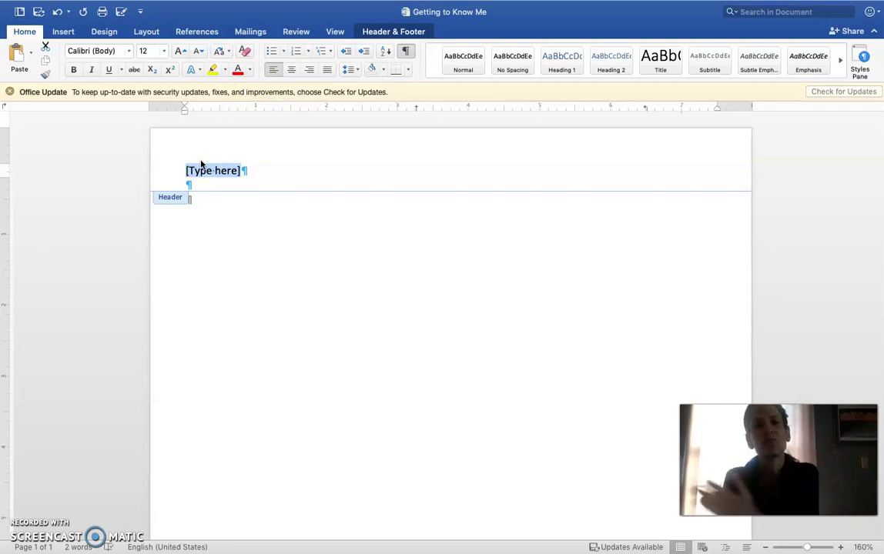
click(310, 70)
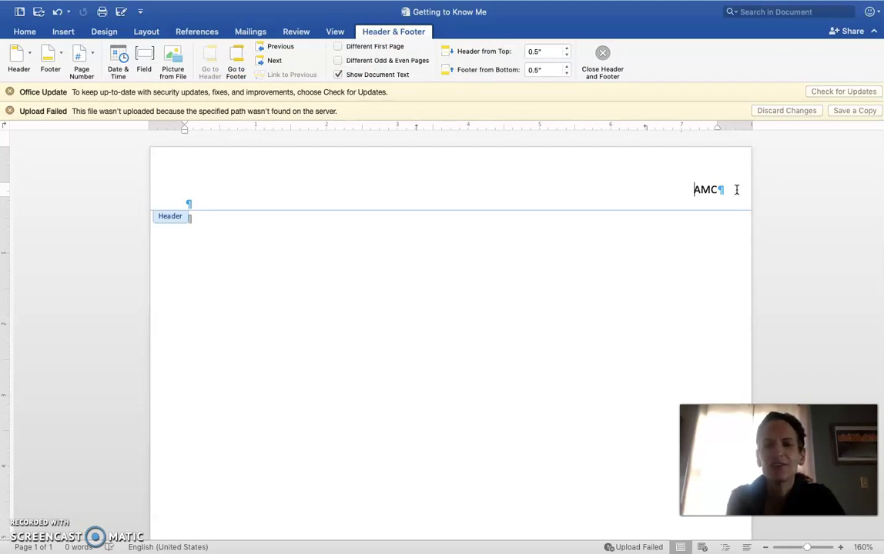
click(602, 54)
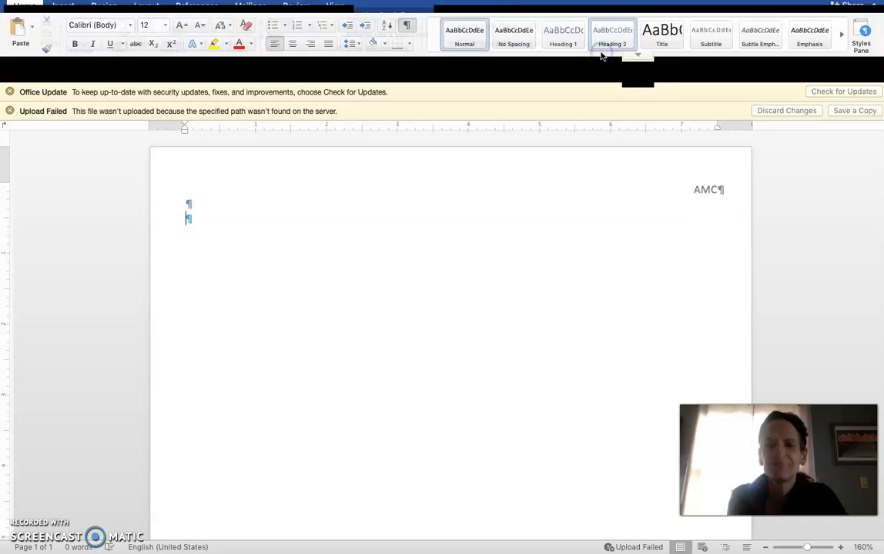
- Enter the author's full name vertically in capitals, one letter per line with blank lines between names, and make it bold and underlined
click(194, 232)
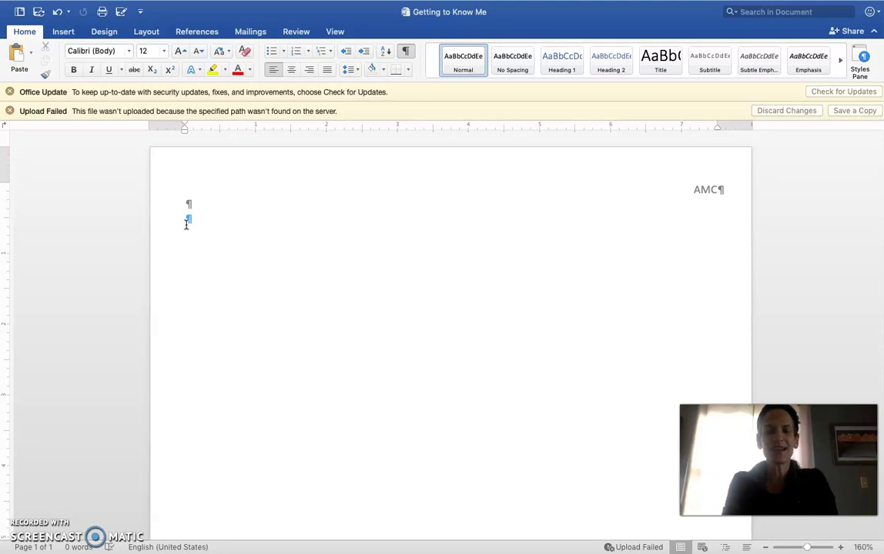
key(super+z)
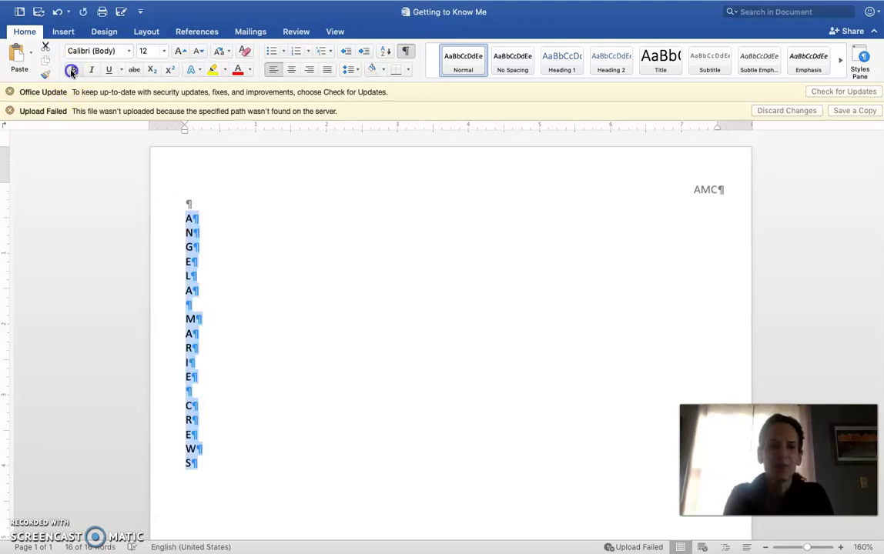
click(108, 71)
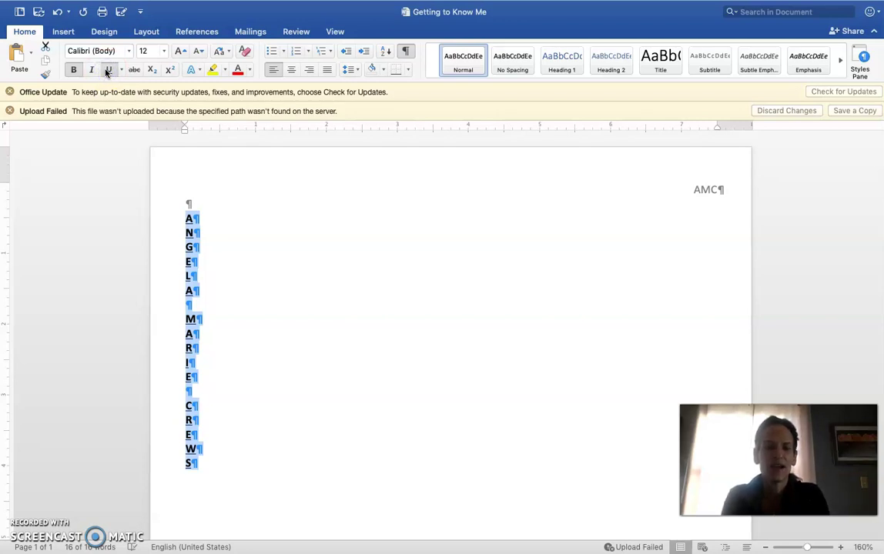
- Change the font of the selected vertical name to Chalkboard
click(128, 52)
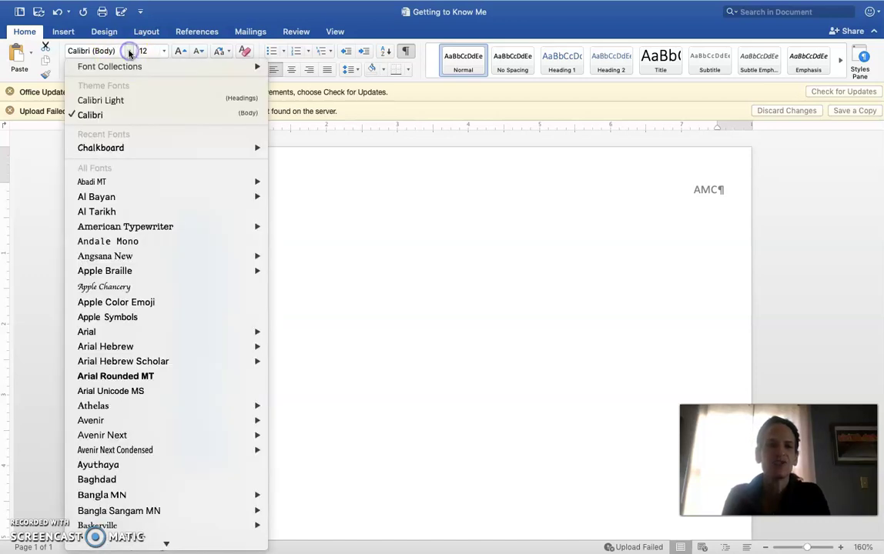
scroll(107, 379, down, 5)
scroll(107, 383, down, 4)
scroll(107, 381, down, 5)
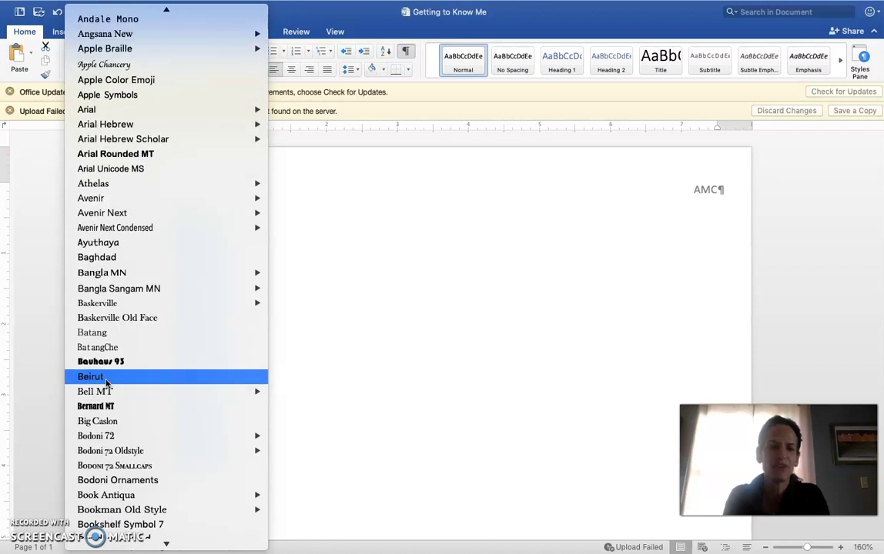
scroll(107, 382, down, 5)
scroll(107, 382, down, 4)
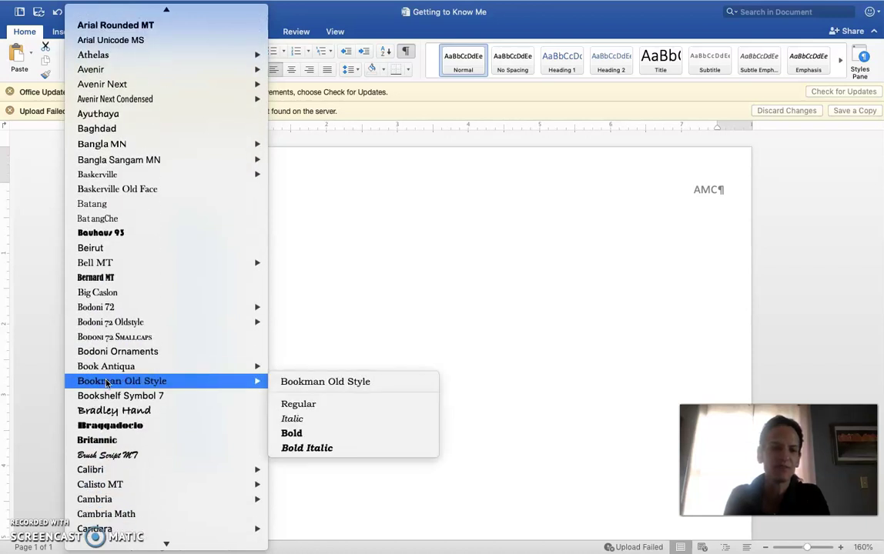
scroll(107, 382, down, 3)
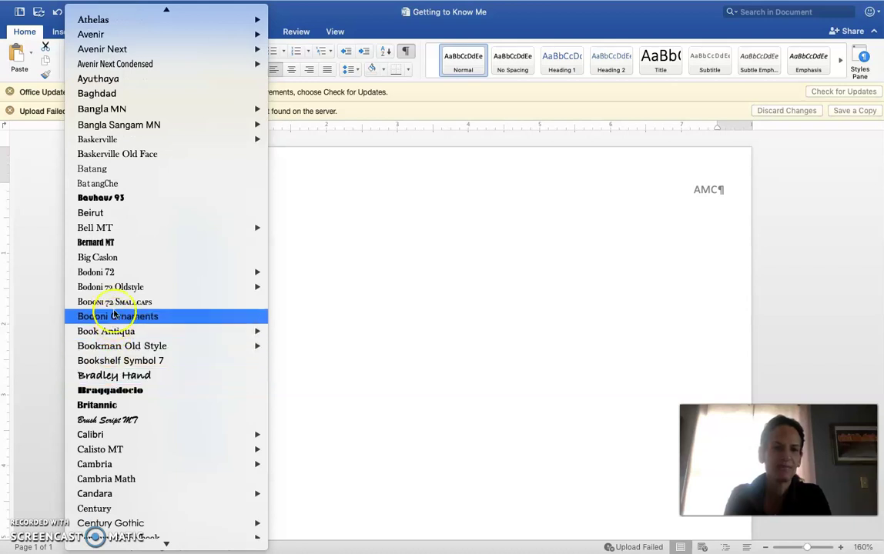
scroll(116, 271, down, 6)
scroll(116, 271, down, 4)
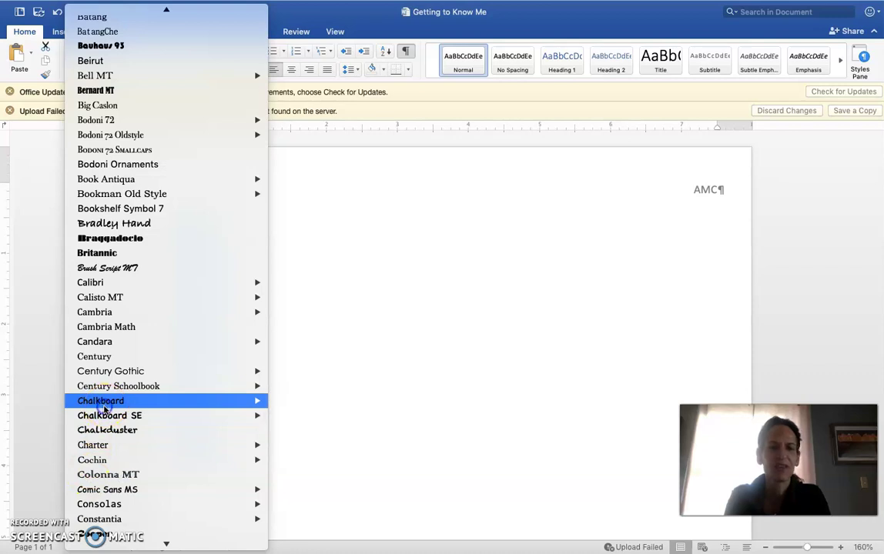
click(103, 402)
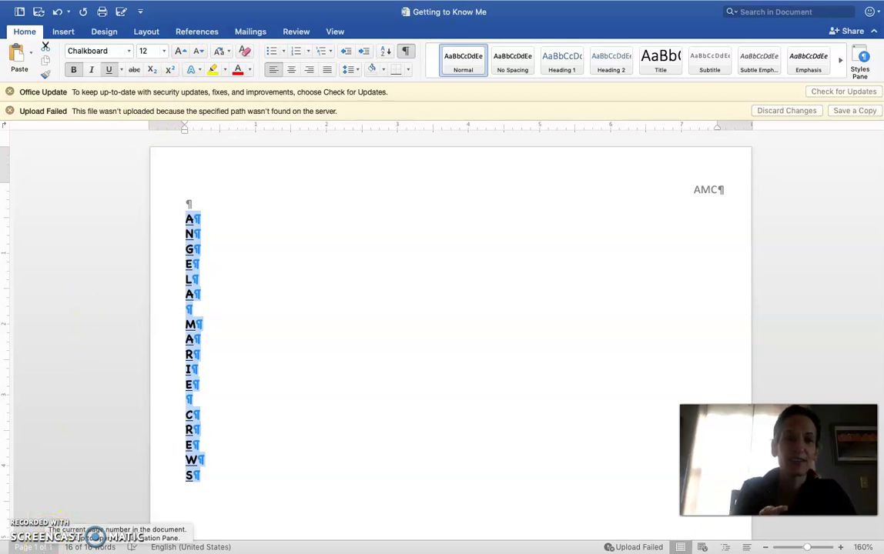
- Increase the font size of the selected vertical name to 22
click(180, 52)
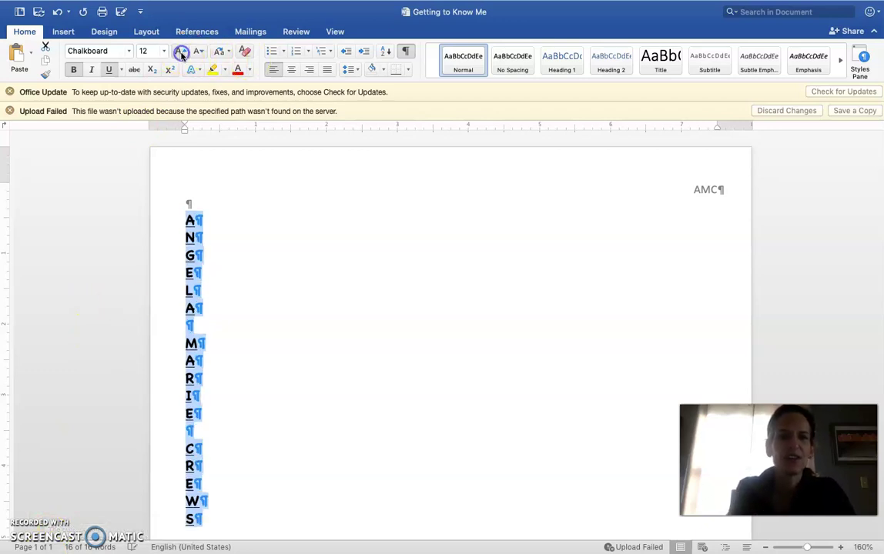
click(180, 52)
click(180, 52)
click(180, 52)
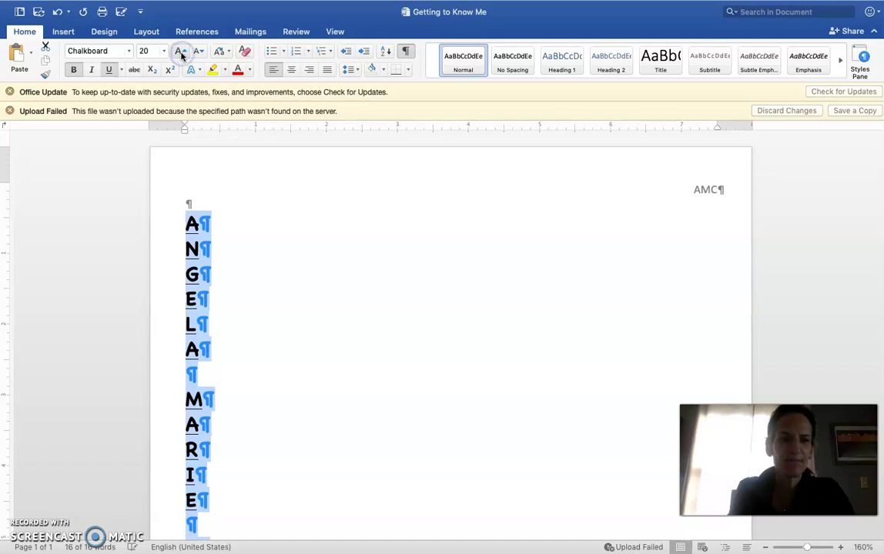
click(181, 52)
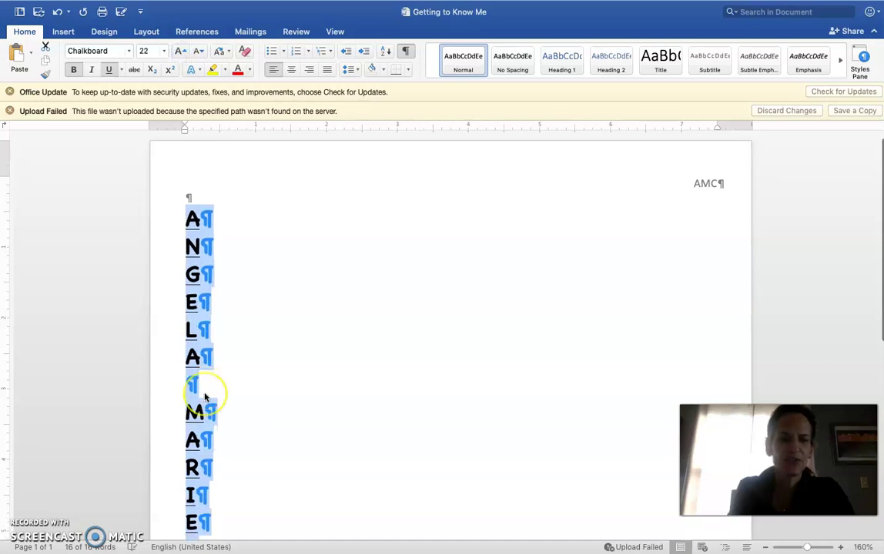
- Set the font size of the selected vertical name to 26 so it fills more of the single page
scroll(205, 399, down, 10)
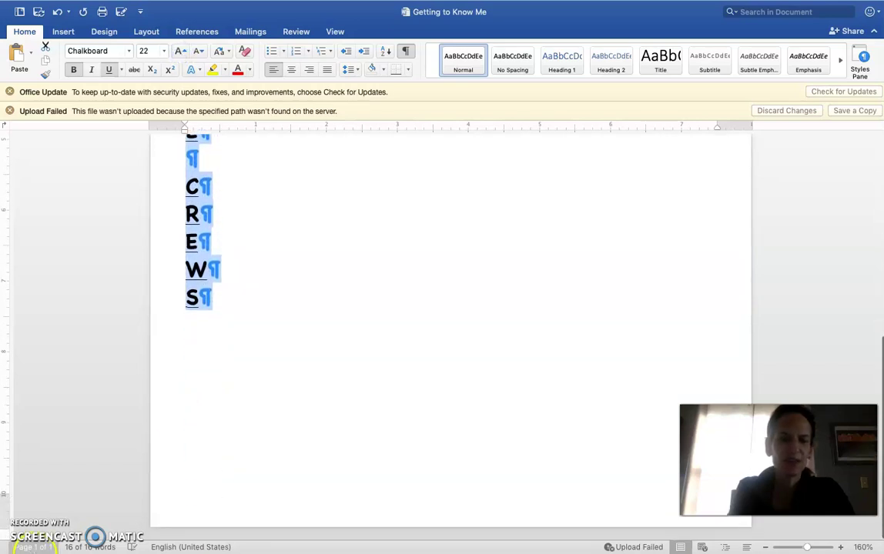
click(180, 64)
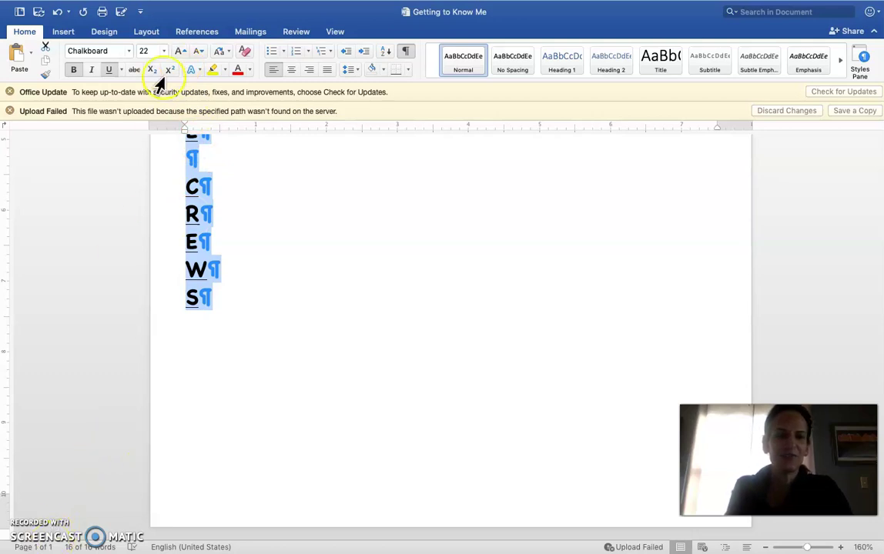
click(177, 50)
click(177, 51)
click(177, 51)
click(177, 51)
click(177, 51)
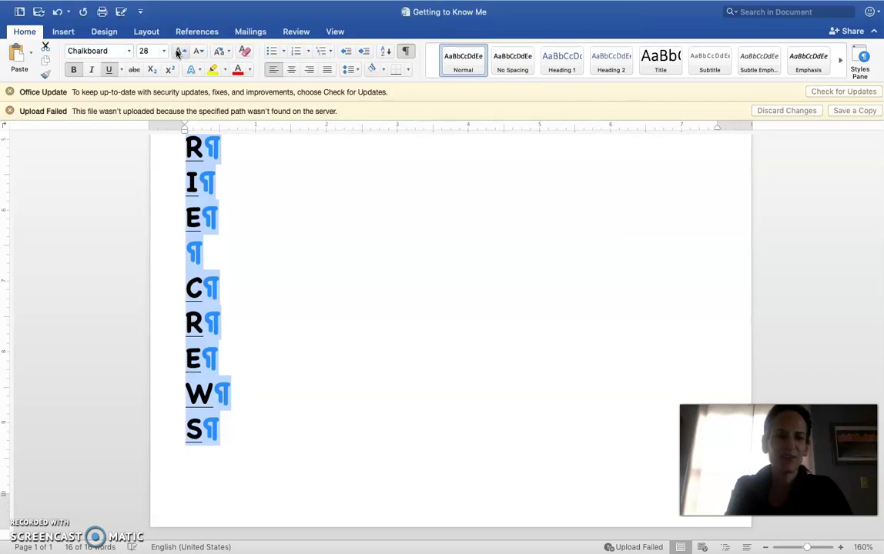
click(177, 51)
click(200, 52)
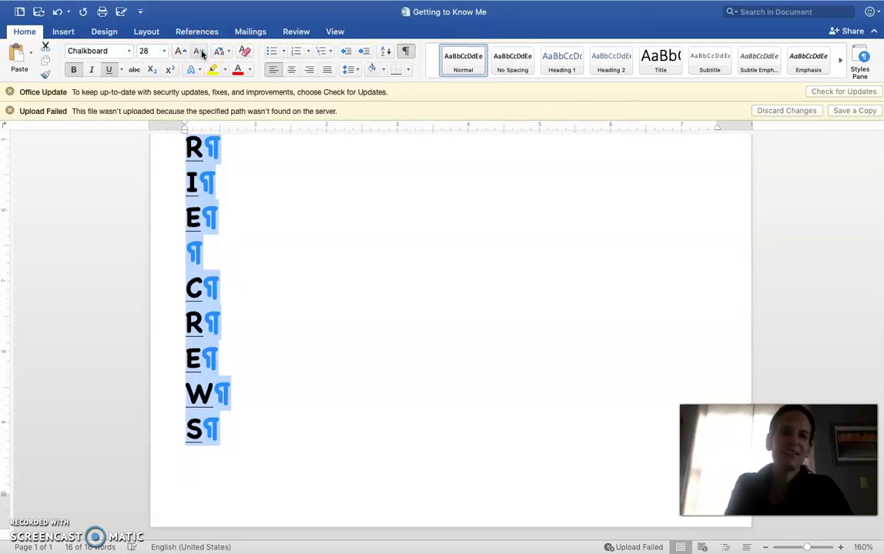
click(200, 51)
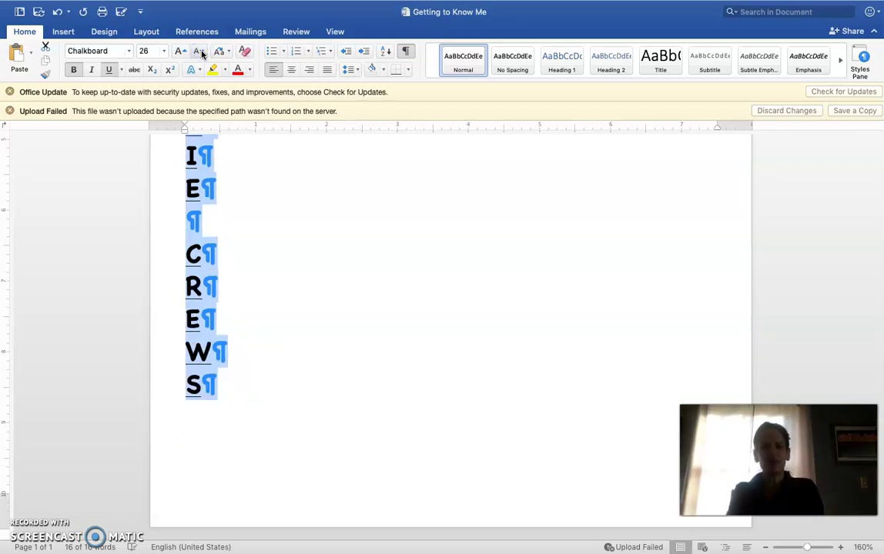
scroll(233, 285, up, 5)
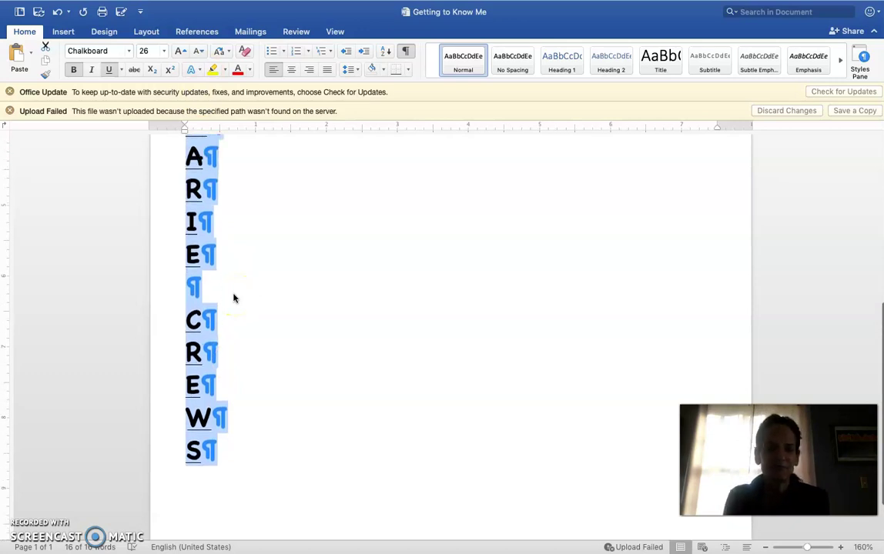
scroll(233, 297, up, 2)
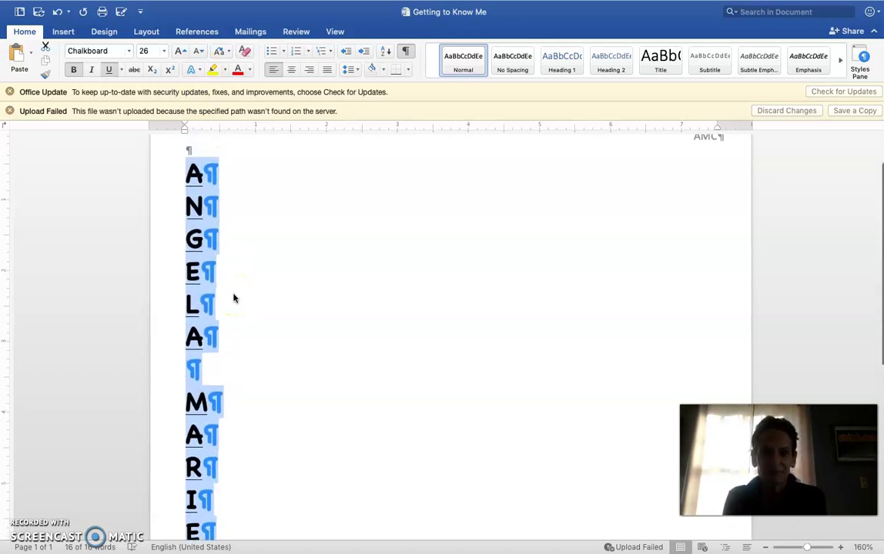
- Highlight the first letter of the vertical first name in cyan
click(212, 167)
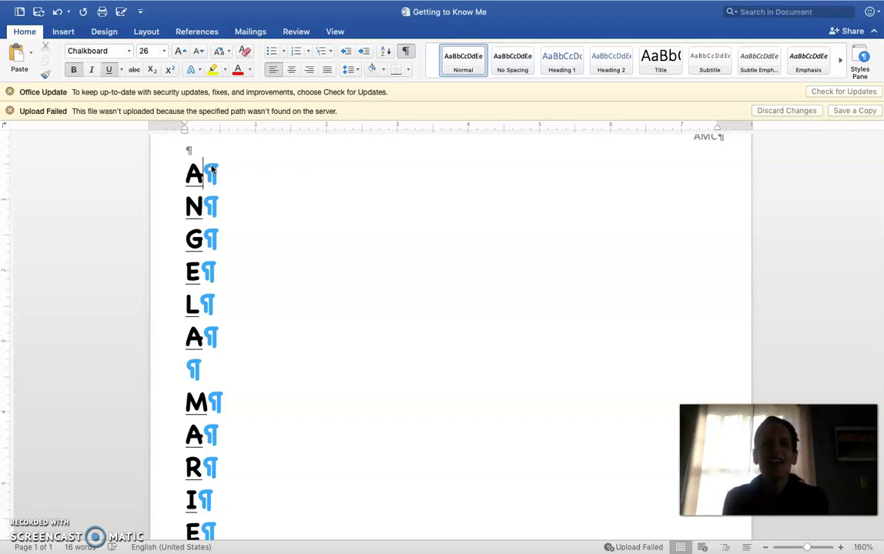
click(187, 171)
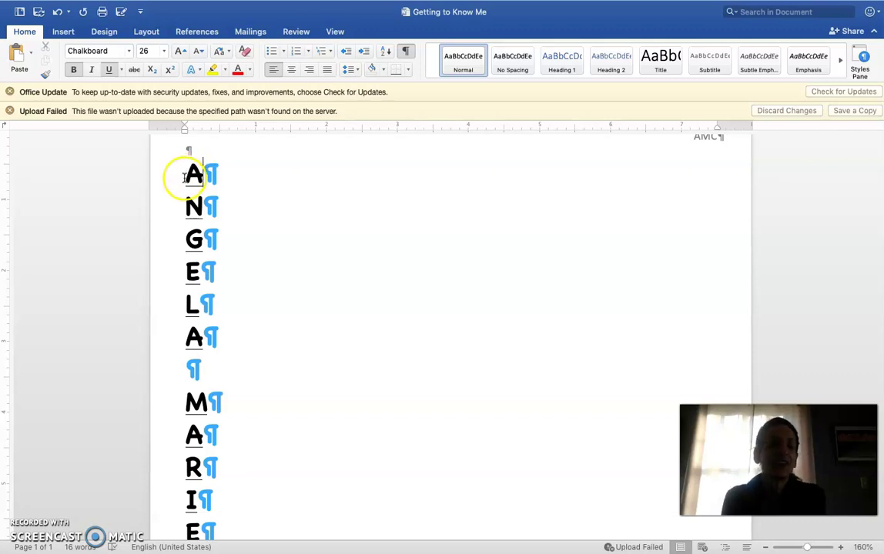
drag(184, 175, 198, 177)
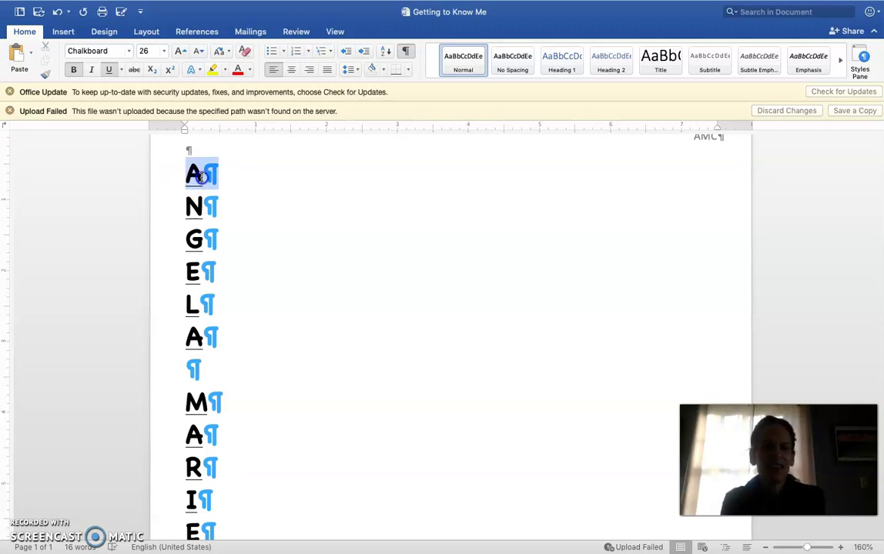
click(213, 70)
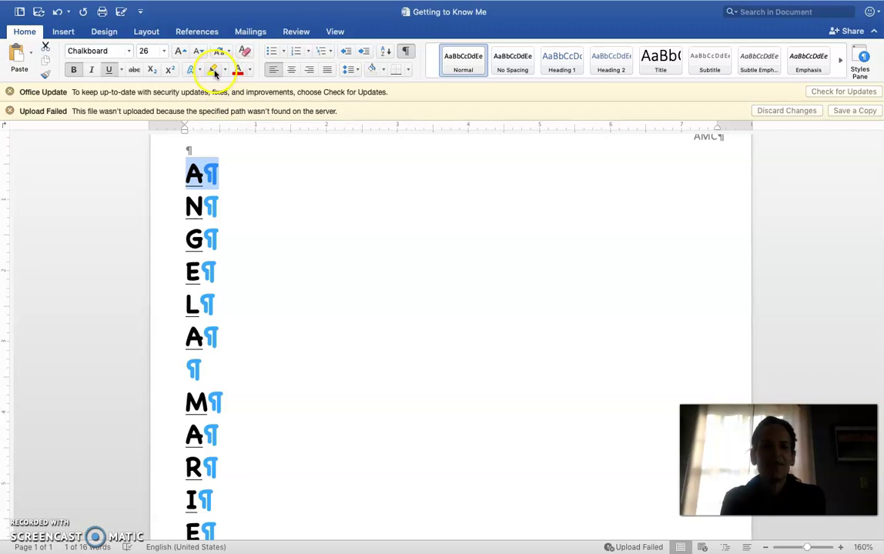
click(225, 70)
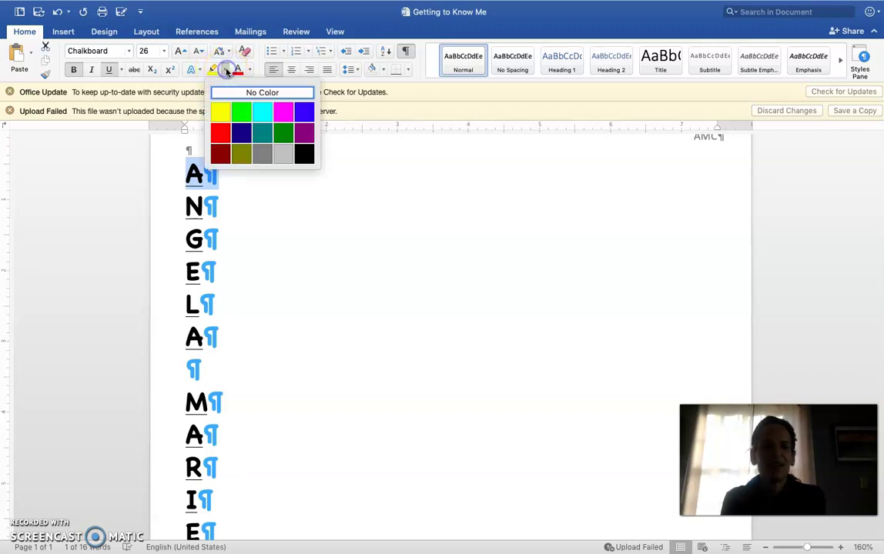
click(260, 114)
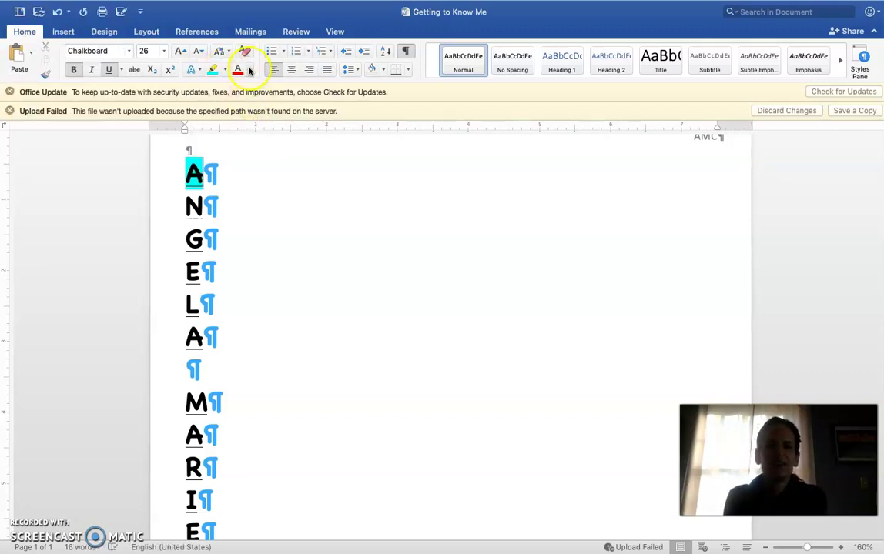
- Italicize the highlighted first letter of the first name
click(89, 70)
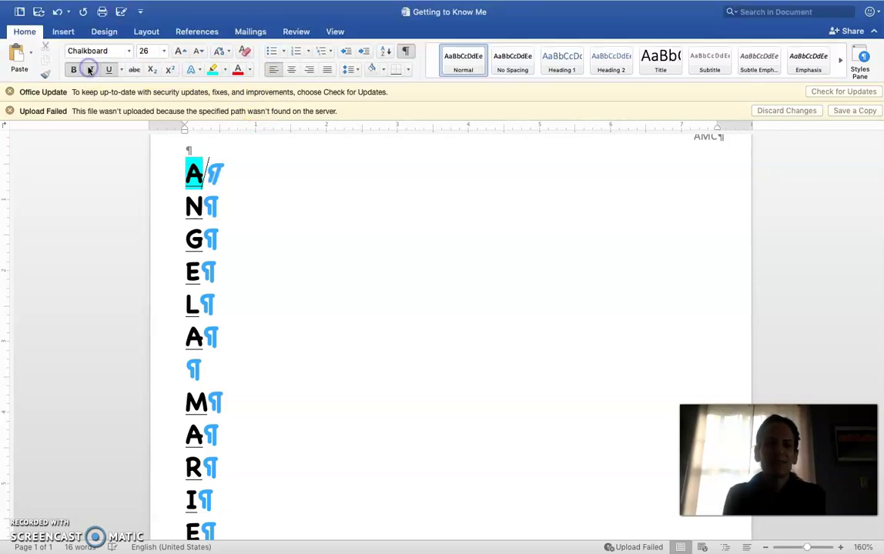
click(187, 173)
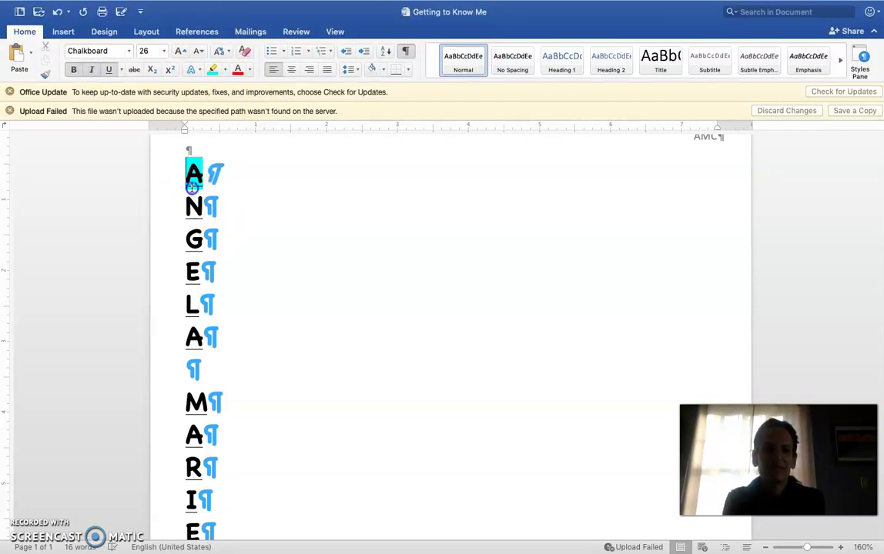
triple_click(191, 183)
click(91, 70)
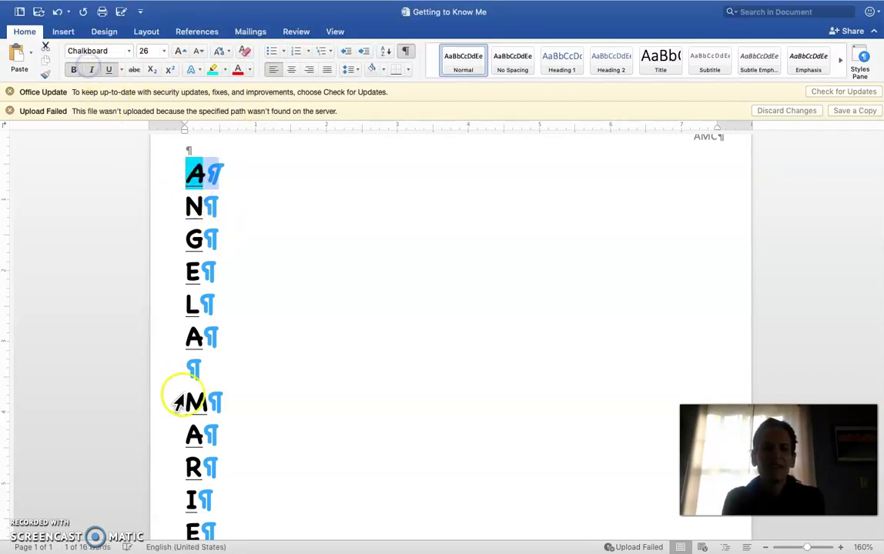
- Italicize the first letter of the vertical middle name and highlight it in cyan
drag(189, 406, 205, 408)
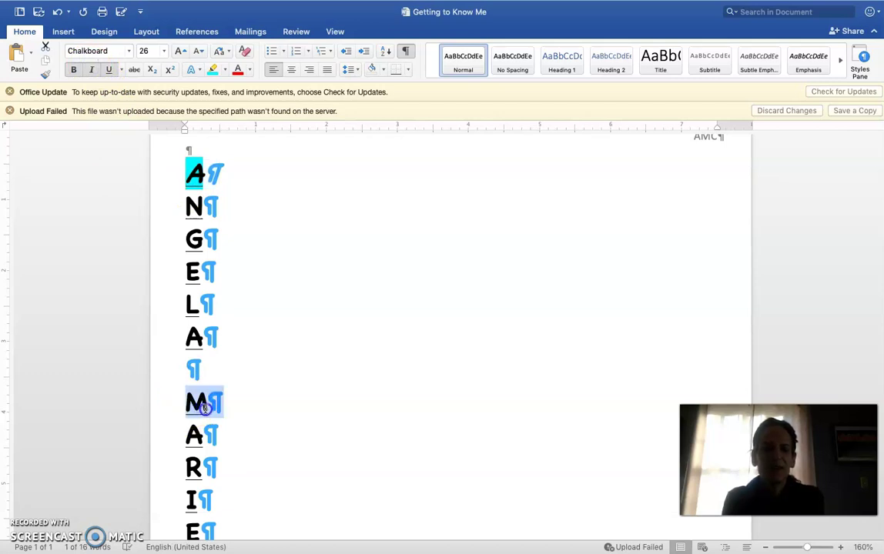
click(85, 70)
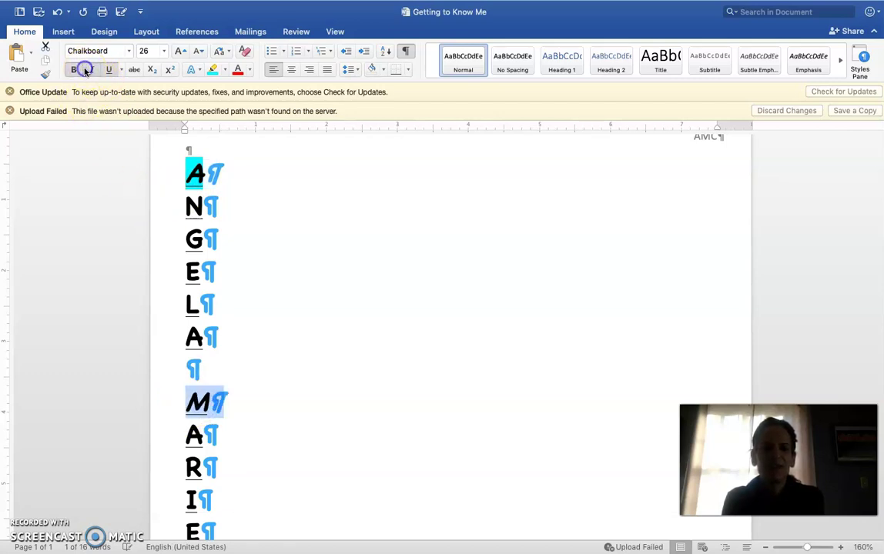
click(212, 70)
click(234, 398)
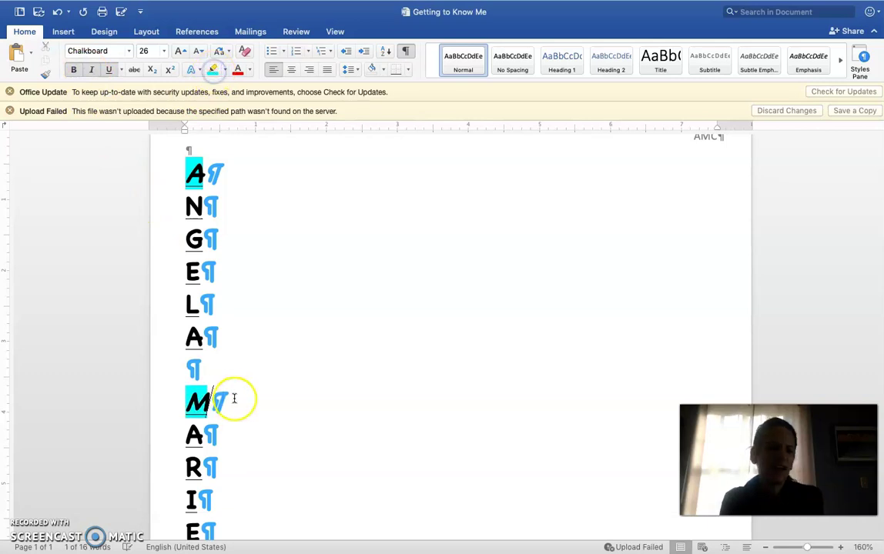
- Italicize the first letter of the vertical last name and highlight it in cyan
scroll(234, 397, down, 5)
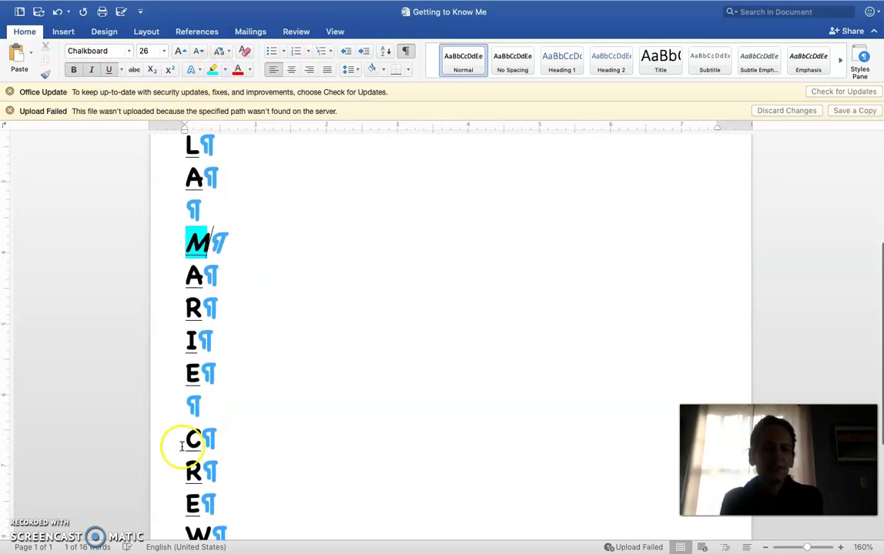
triple_click(181, 446)
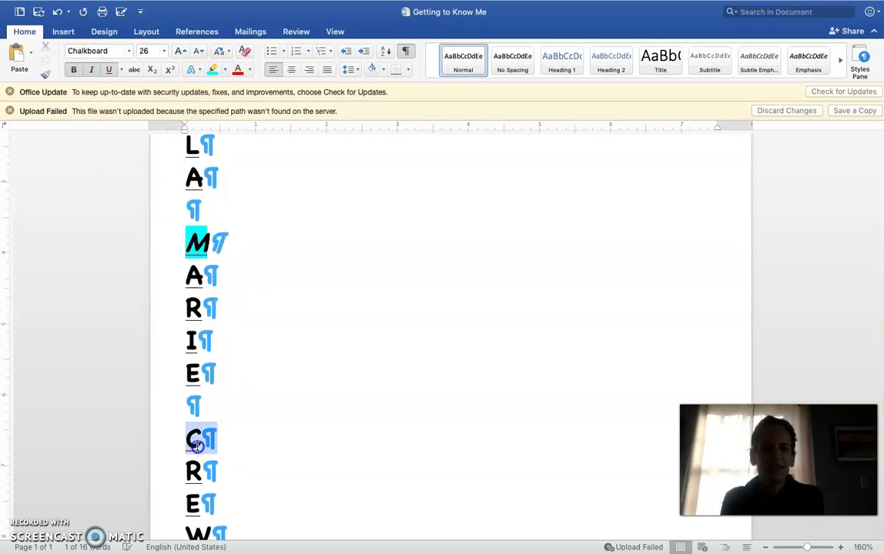
click(91, 69)
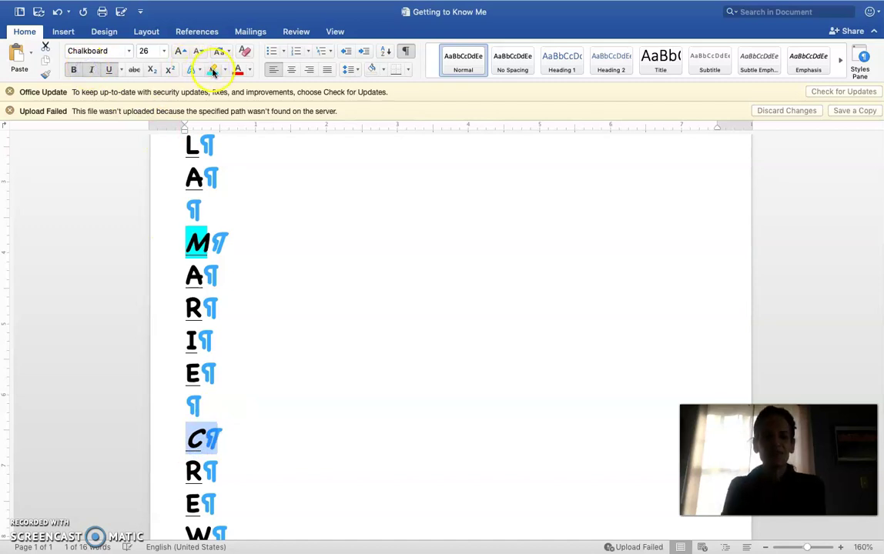
click(213, 71)
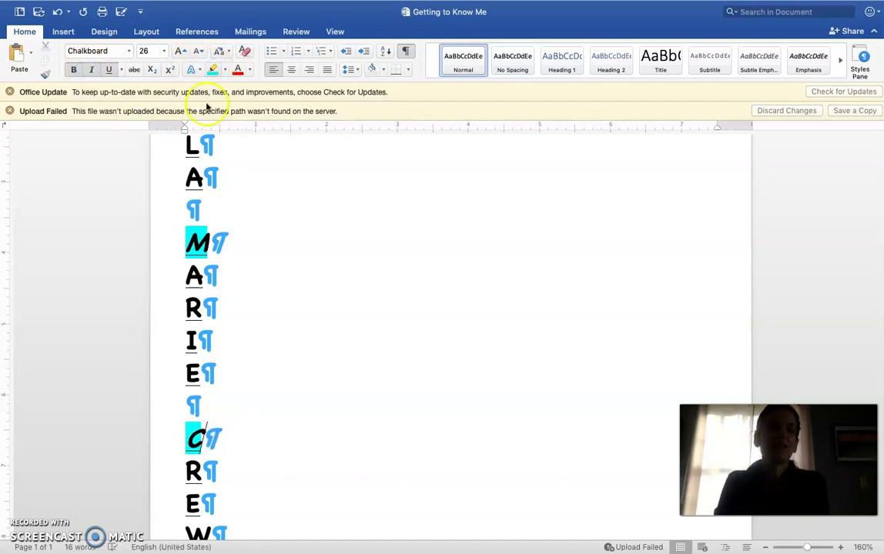
- Turn off bold, italic and underline after the first name's initial A and add "wesome" to form the word "Awesome"
scroll(241, 300, down, 2)
scroll(242, 300, up, 4)
scroll(242, 300, up, 3)
click(218, 174)
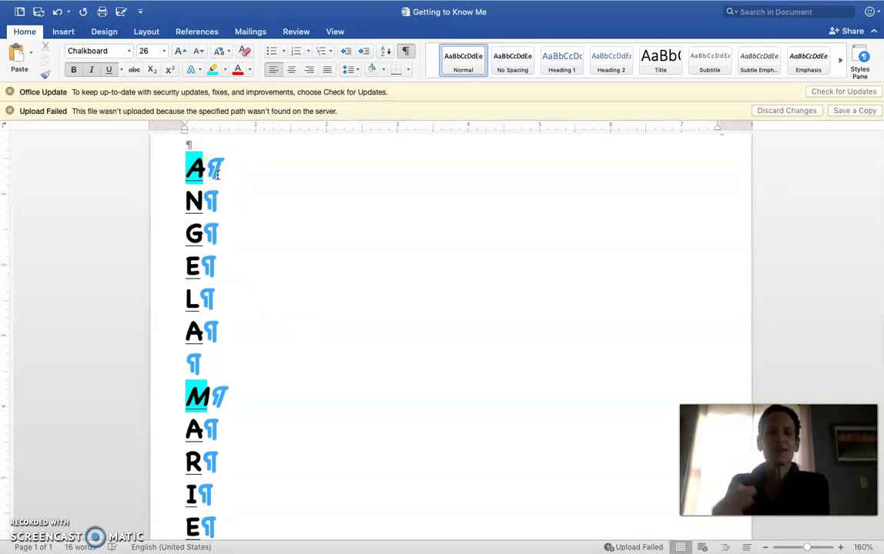
click(91, 71)
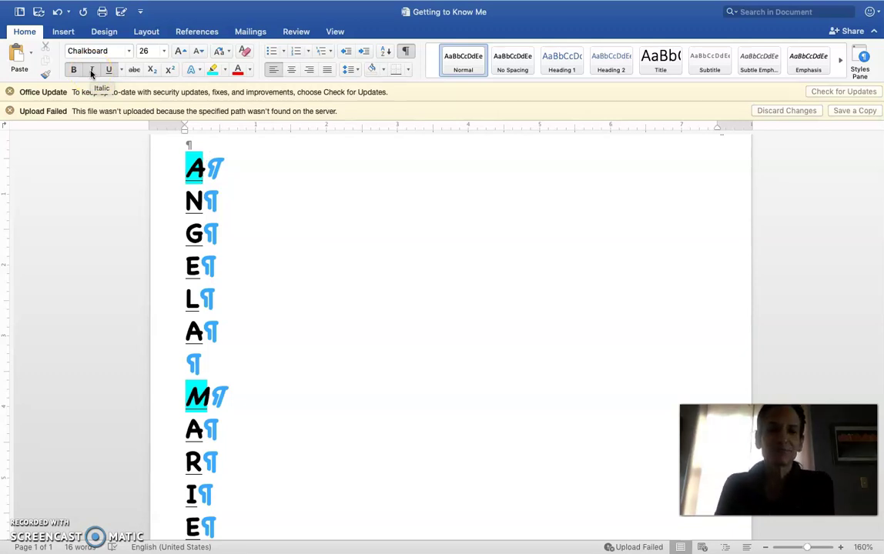
click(74, 71)
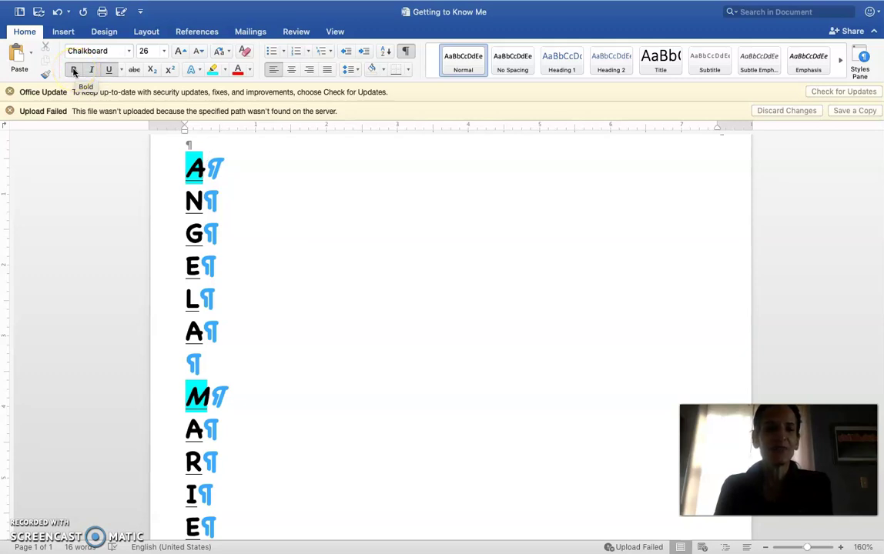
click(210, 235)
click(217, 191)
click(296, 193)
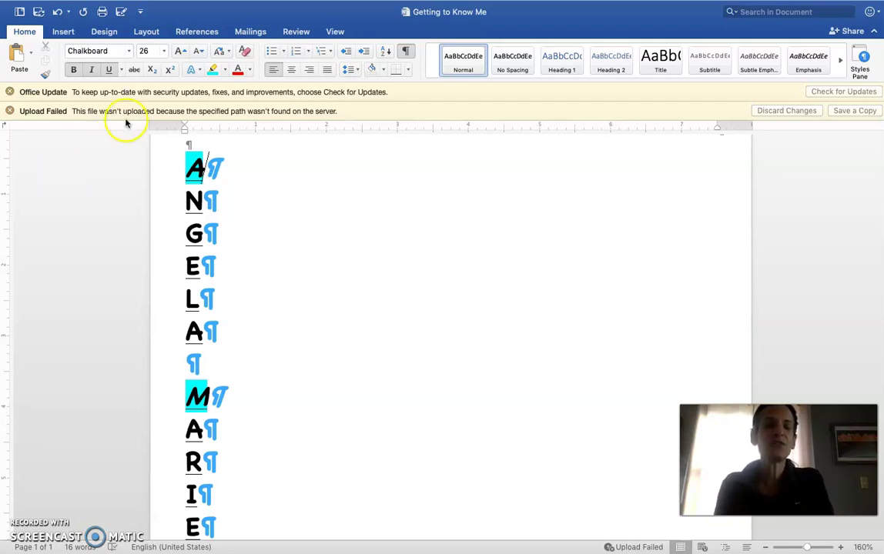
click(74, 71)
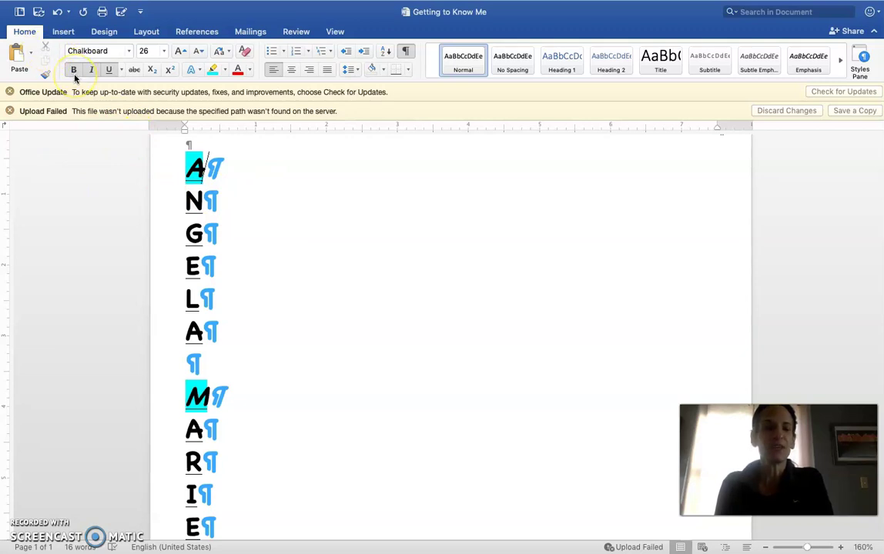
click(90, 72)
click(90, 71)
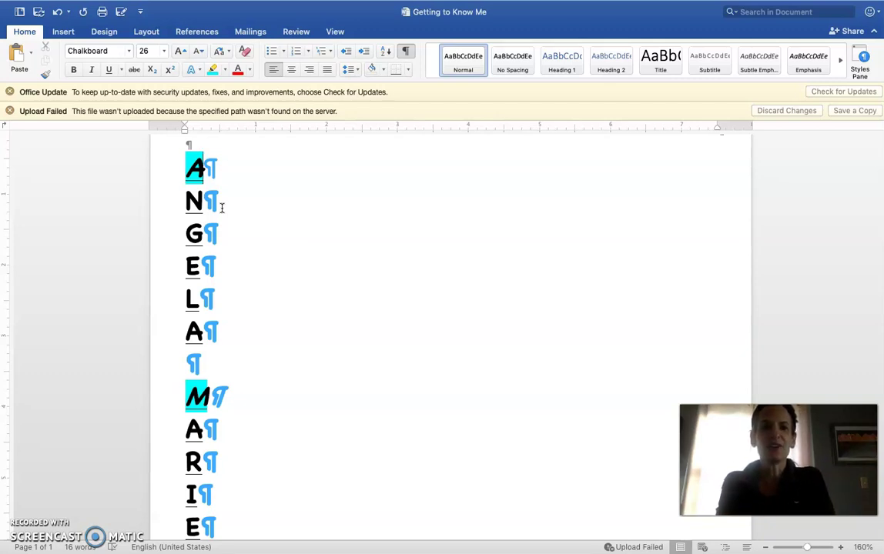
text(wesome)
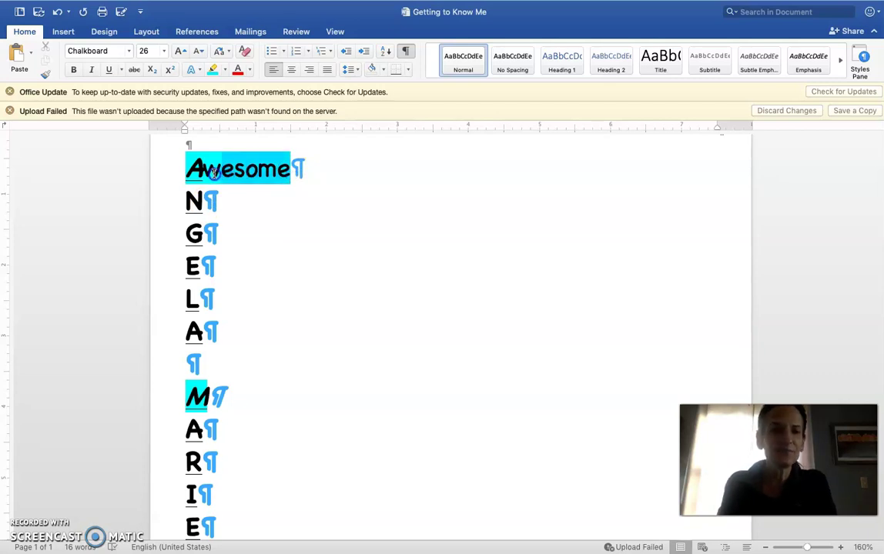
- Remove the highlight from "wesome", leaving only the initial A highlighted
mouse_move(206, 171)
mouse_down()
mouse_move(189, 163)
mouse_move(286, 175)
mouse_move(197, 171)
mouse_up()
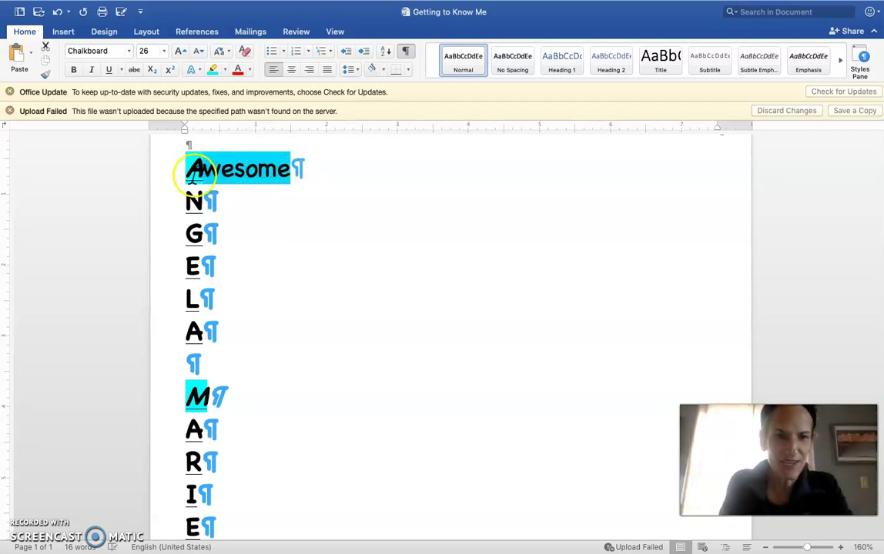
click(224, 70)
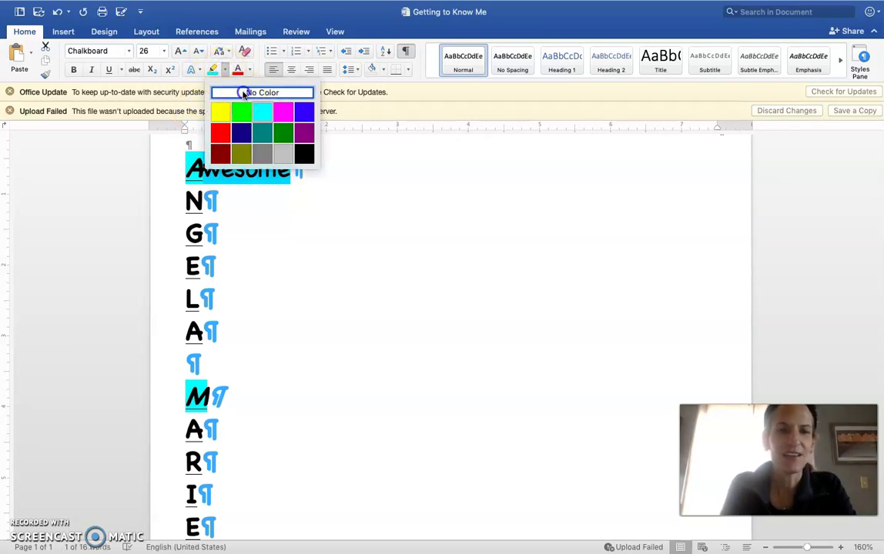
click(243, 92)
click(296, 202)
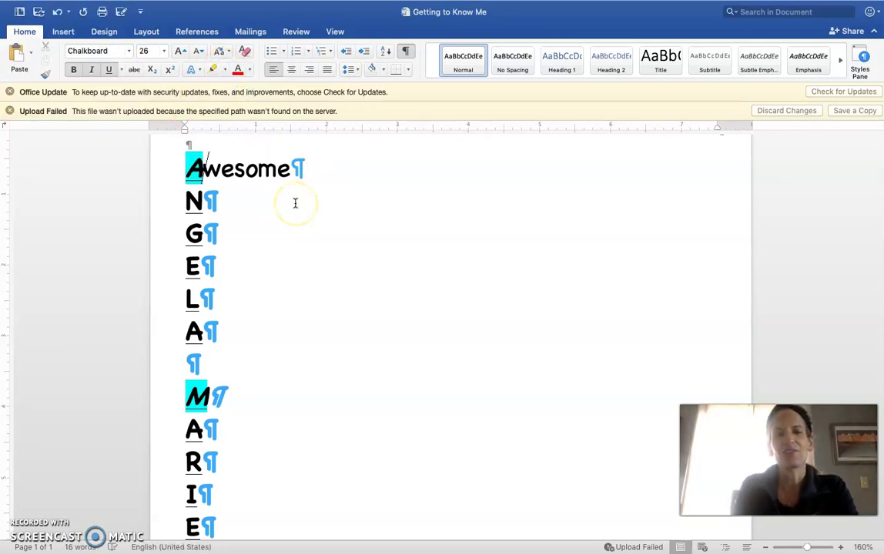
- Turn off bold and underline after the first name's E and add "ats a lot of Mexican food"
click(227, 208)
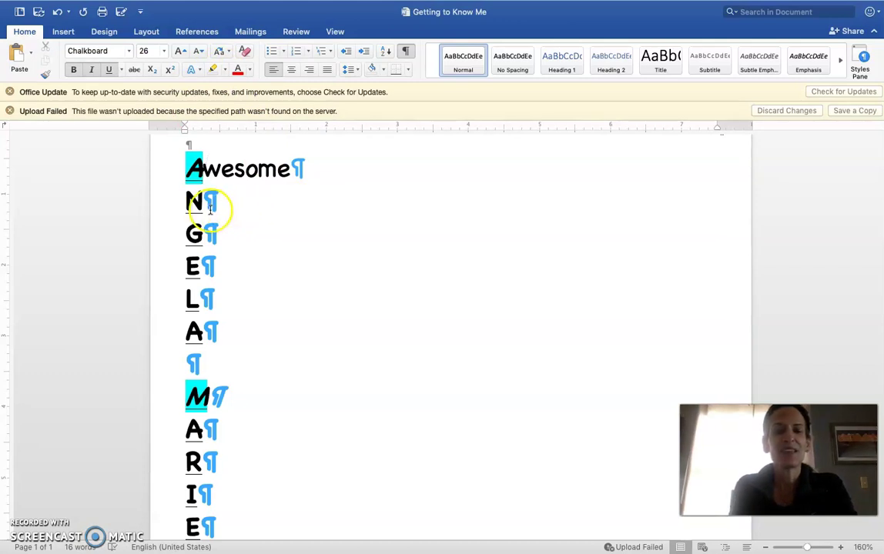
click(206, 267)
click(117, 179)
click(106, 70)
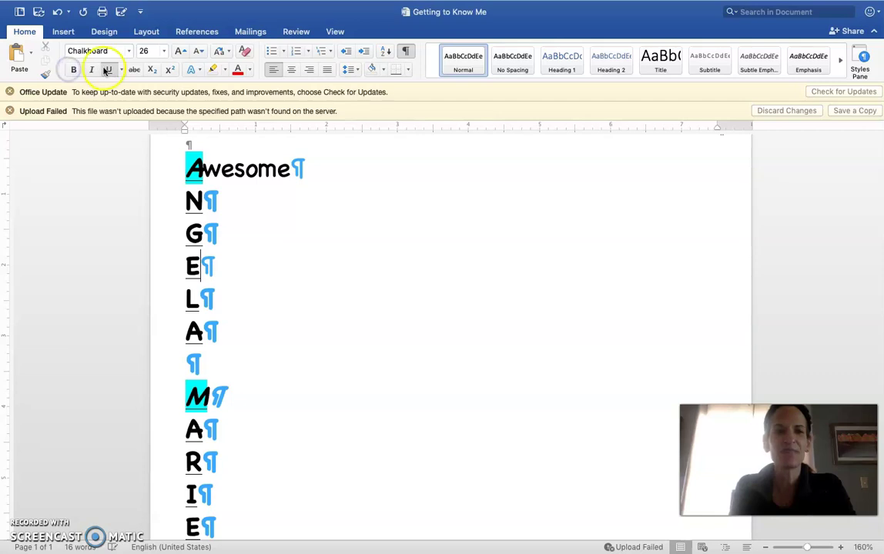
- Extend the last name's initial C to "Chips and salsa are my fav" and remove the highlight from the line
click(282, 474)
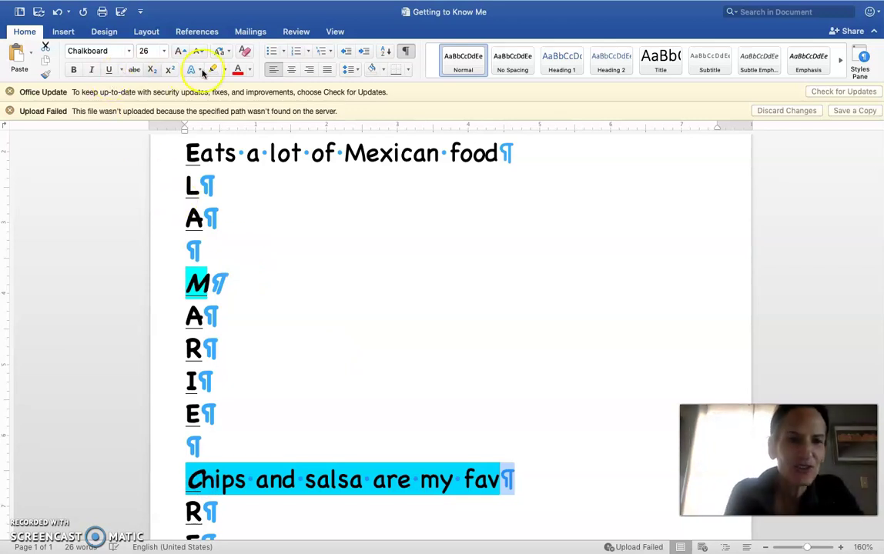
click(243, 70)
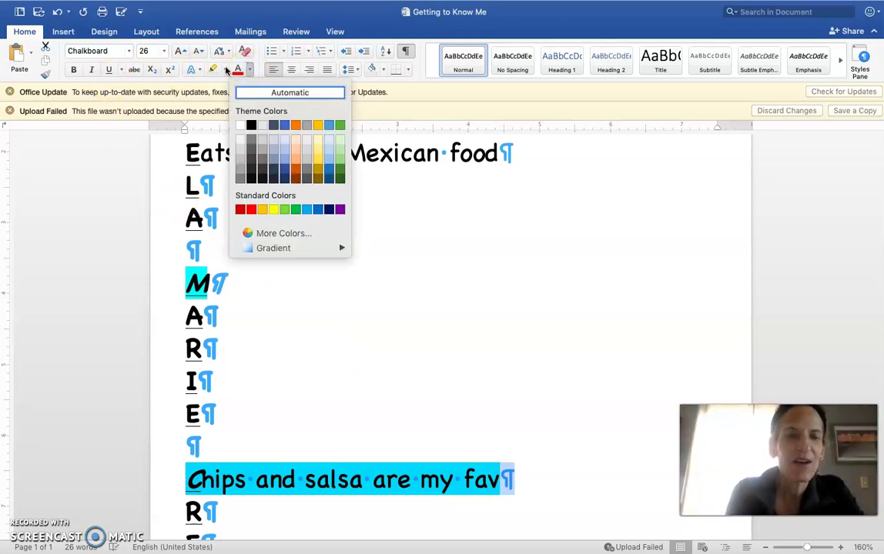
click(224, 70)
click(224, 69)
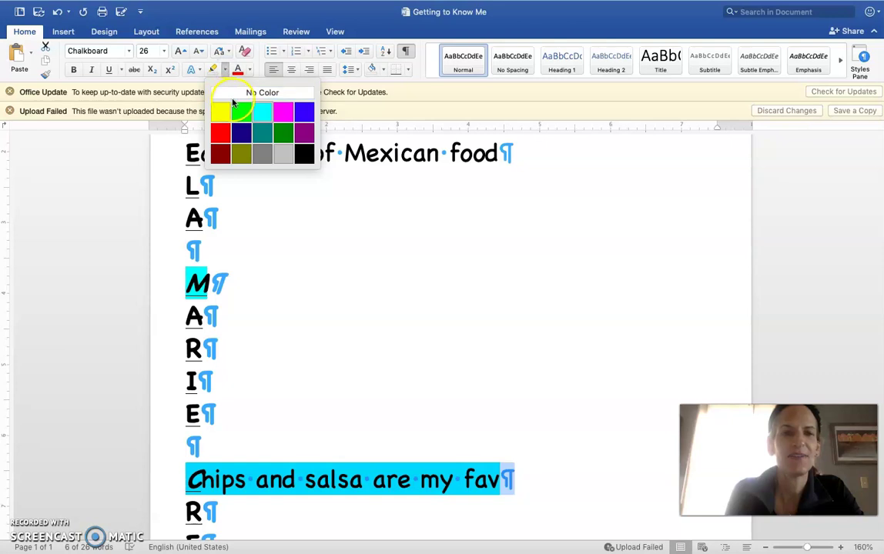
click(238, 93)
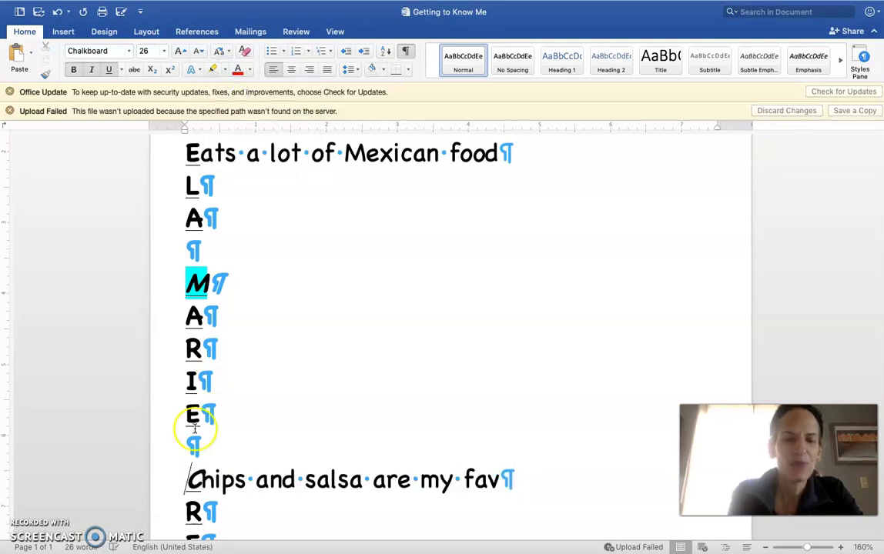
- Highlight only the initial C of "Chips" in cyan again
drag(189, 481, 201, 480)
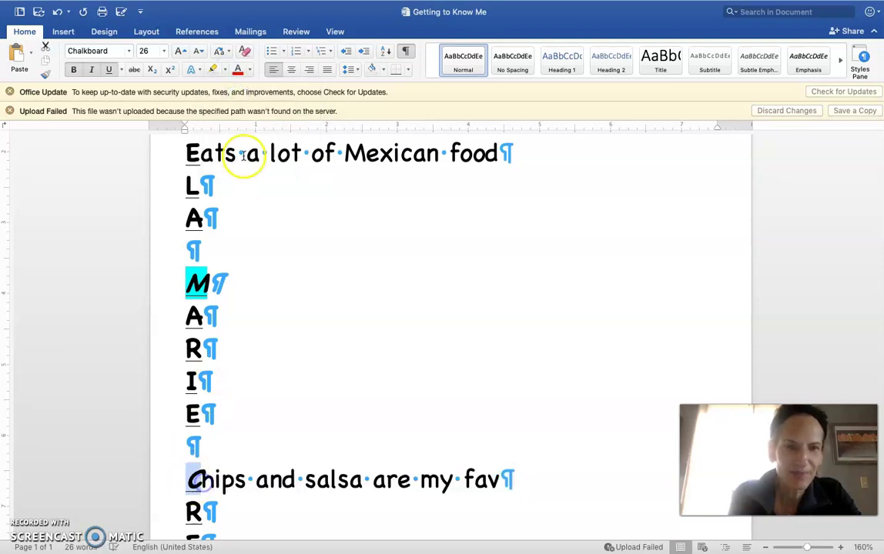
click(214, 69)
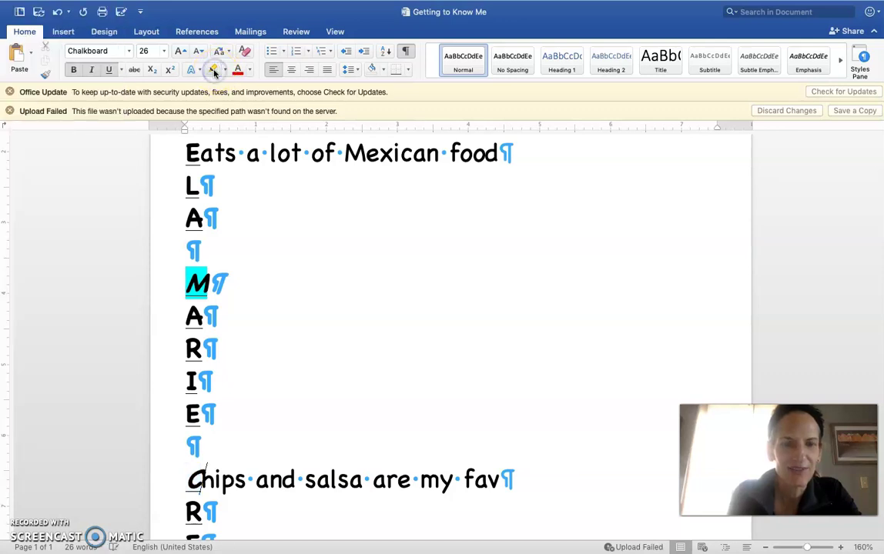
drag(187, 479, 202, 480)
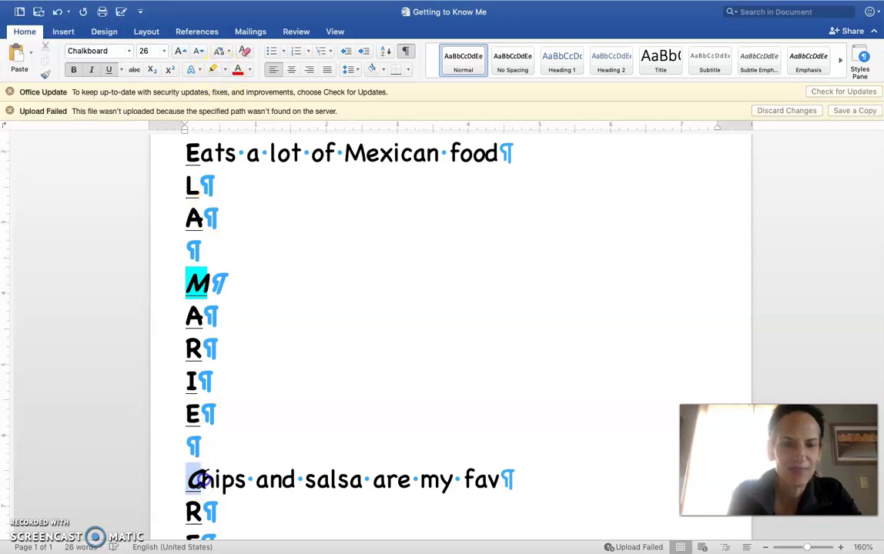
click(224, 69)
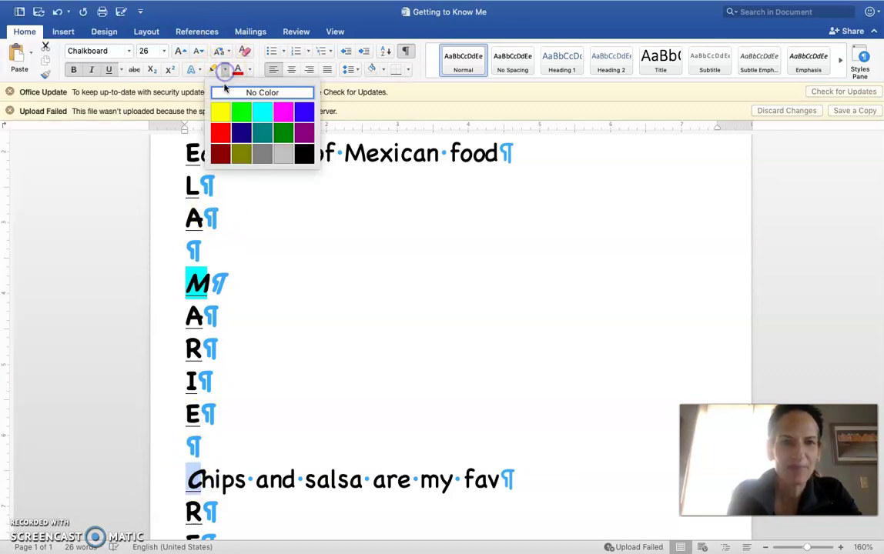
click(255, 114)
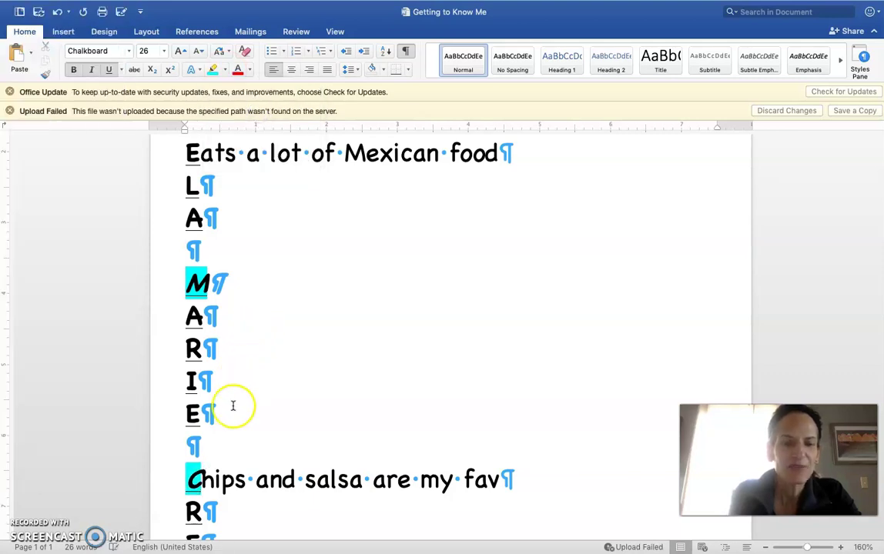
- Turn off bold and underline after the first name's final A and complete the line as "A computer teacher"
scroll(232, 406, down, 2)
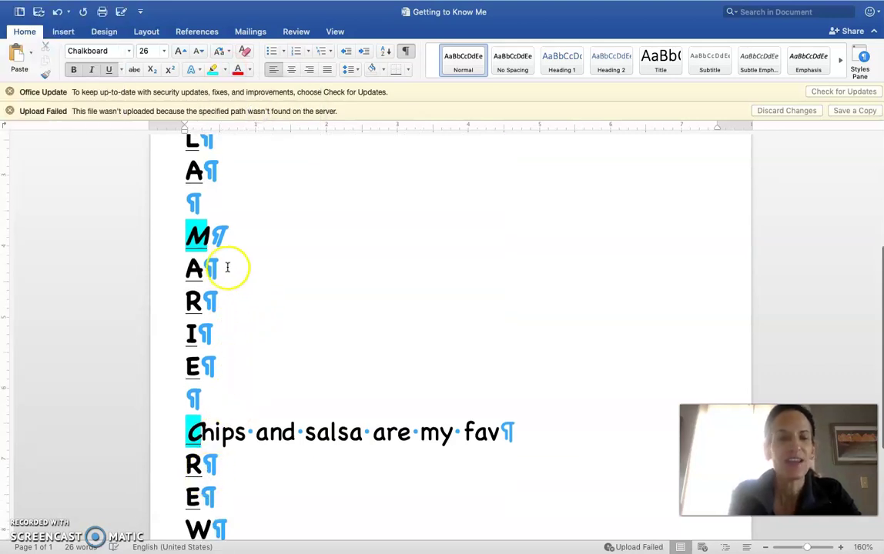
scroll(213, 267, down, 2)
scroll(213, 267, up, 4)
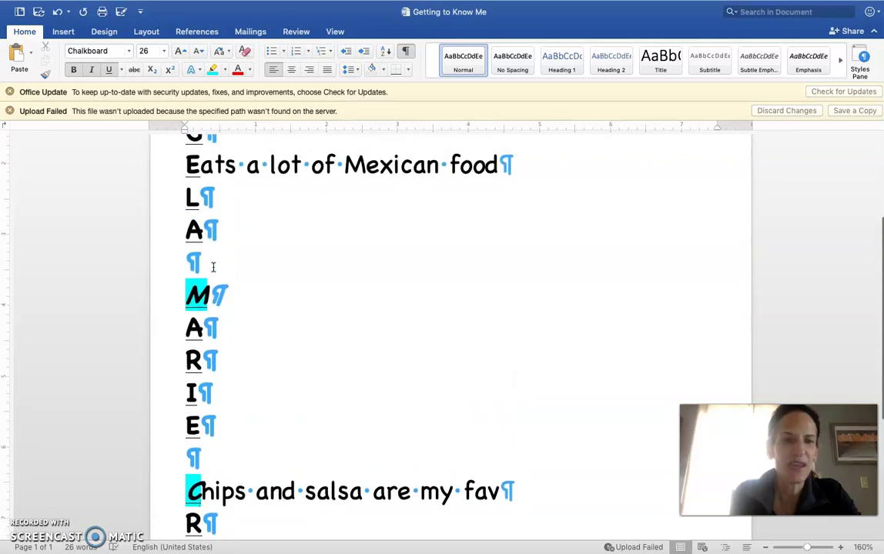
scroll(213, 267, up, 1)
click(213, 267)
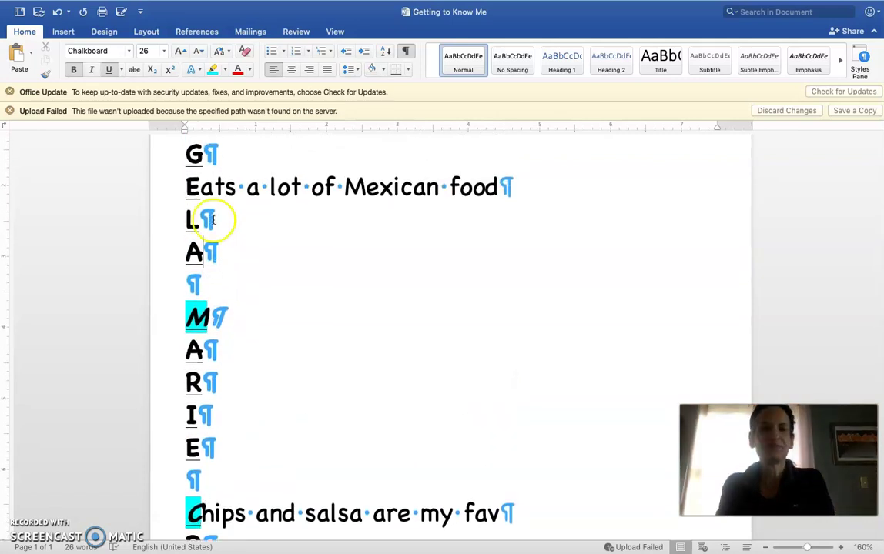
click(73, 72)
text(com)
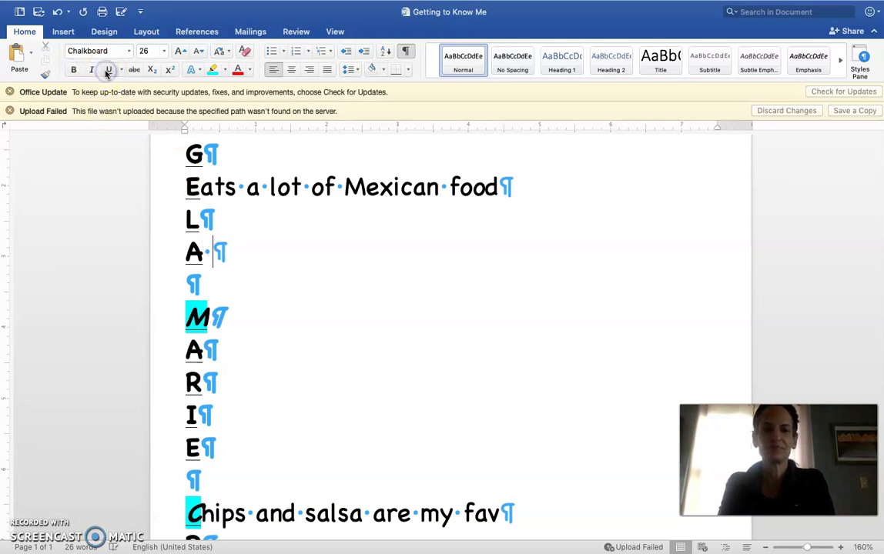
text(pu)
key(BackSpace)
key(BackSpace)
key(BackSpace)
text(omputer)
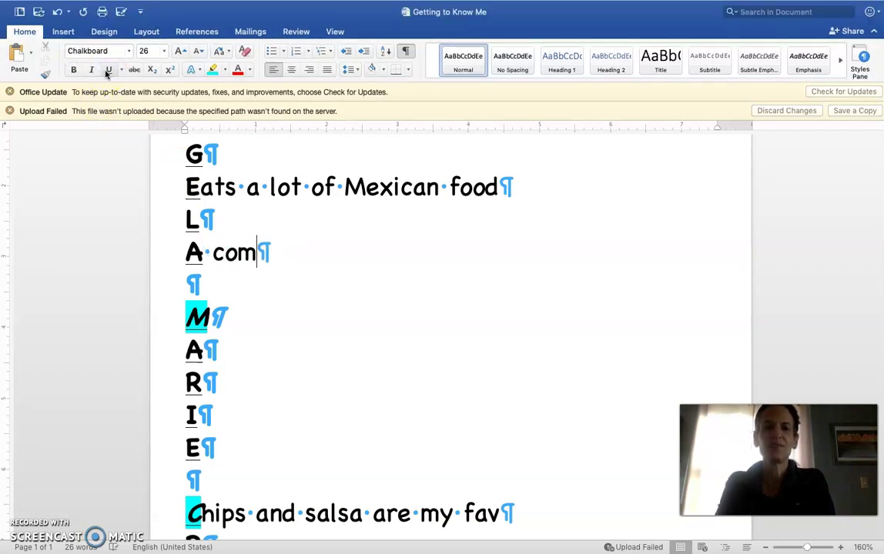
- Change the font of "KU" in the "A BiG KU fan!" line to the heavy Gill Sans
double_click(275, 414)
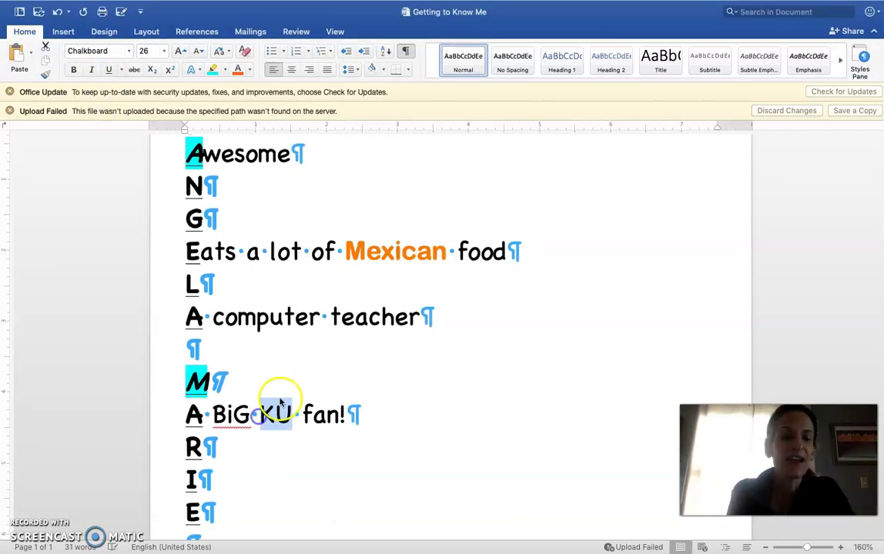
click(130, 50)
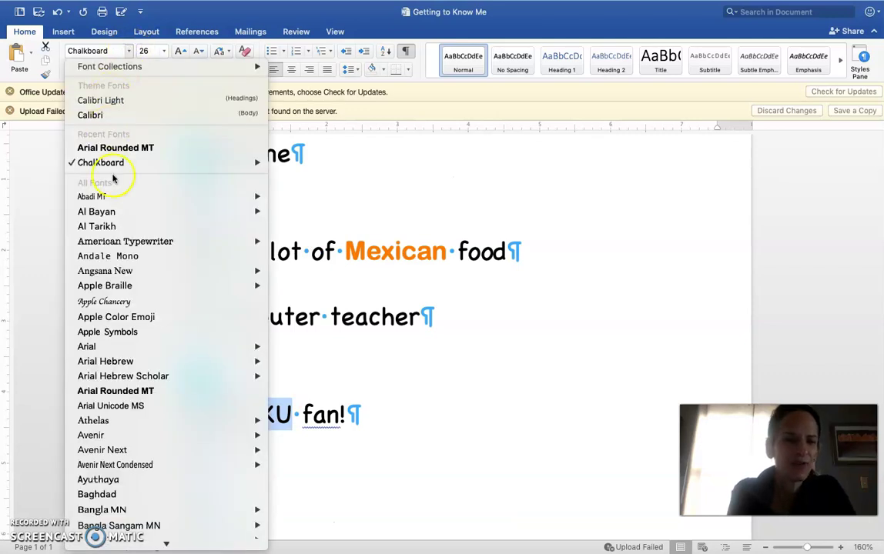
scroll(116, 375, down, 10)
scroll(118, 377, down, 10)
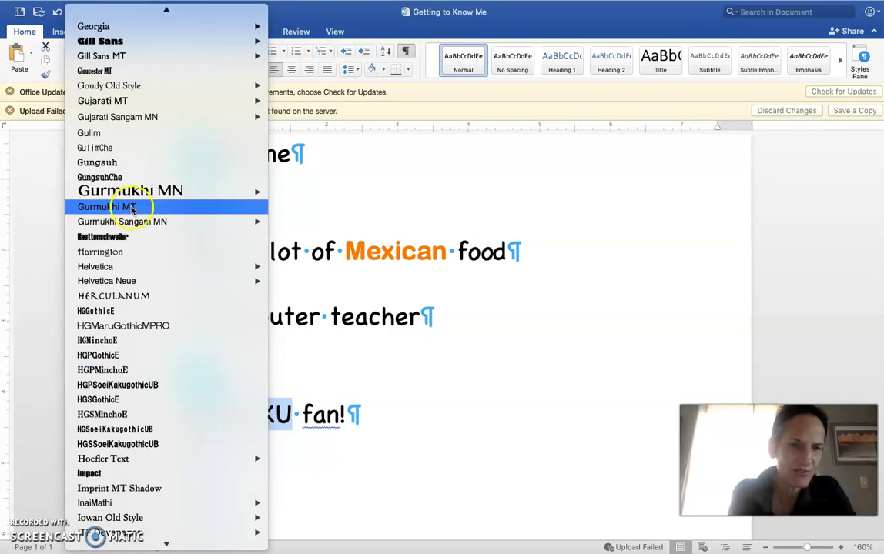
click(116, 40)
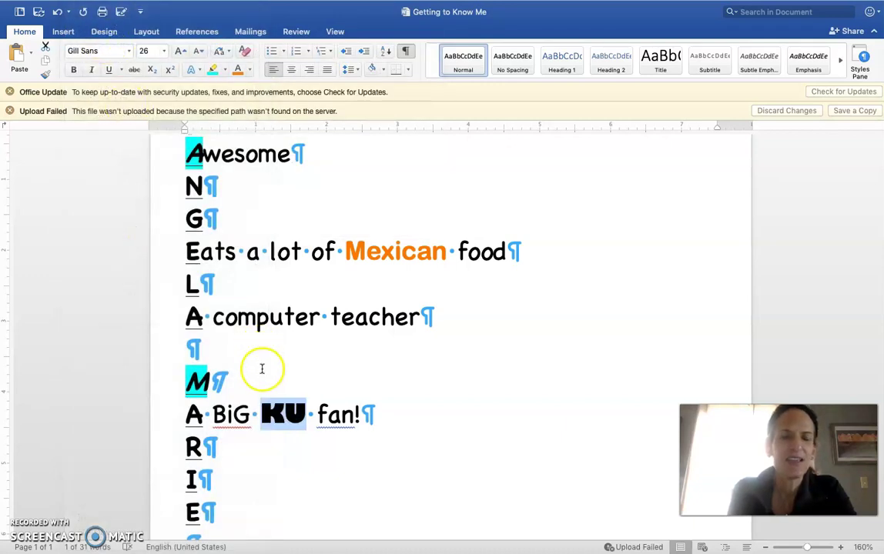
- Color the K of "KU" red and the U blue
click(263, 416)
key(shift+Right)
key(shift+Right)
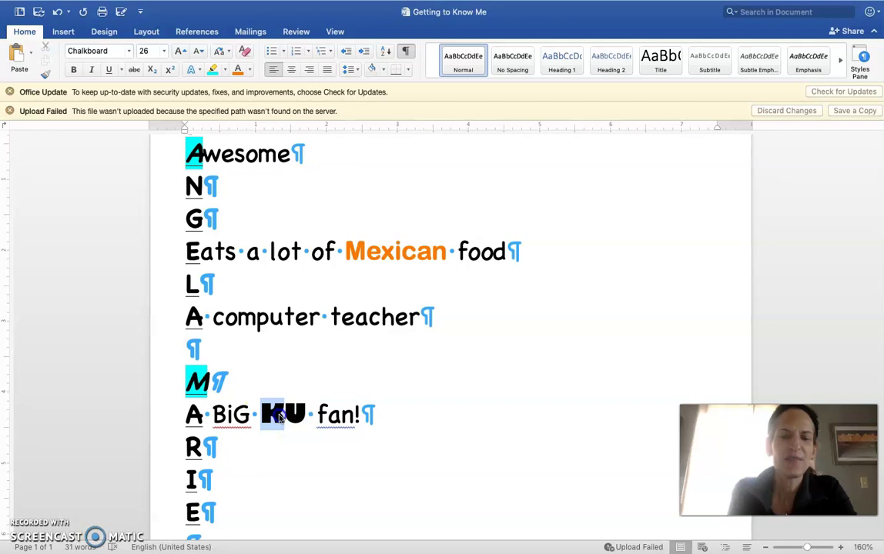
click(250, 70)
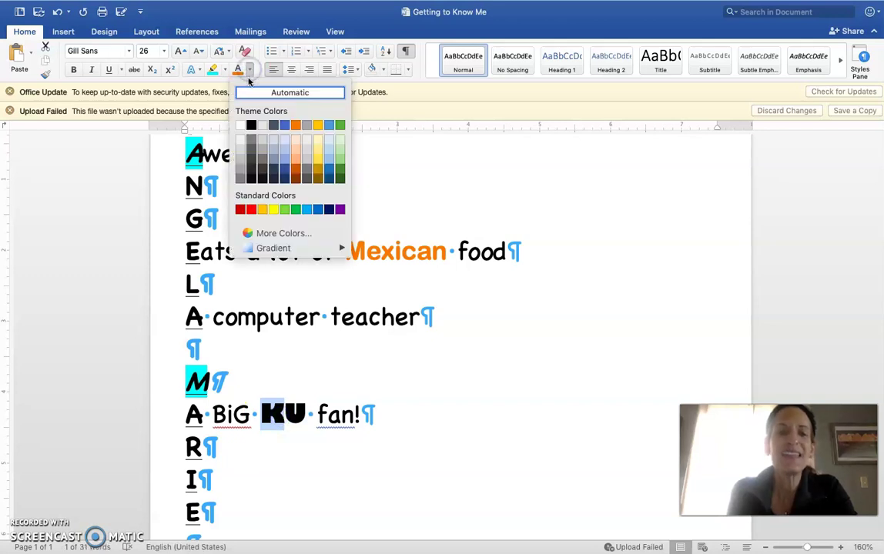
click(251, 208)
drag(284, 416, 308, 419)
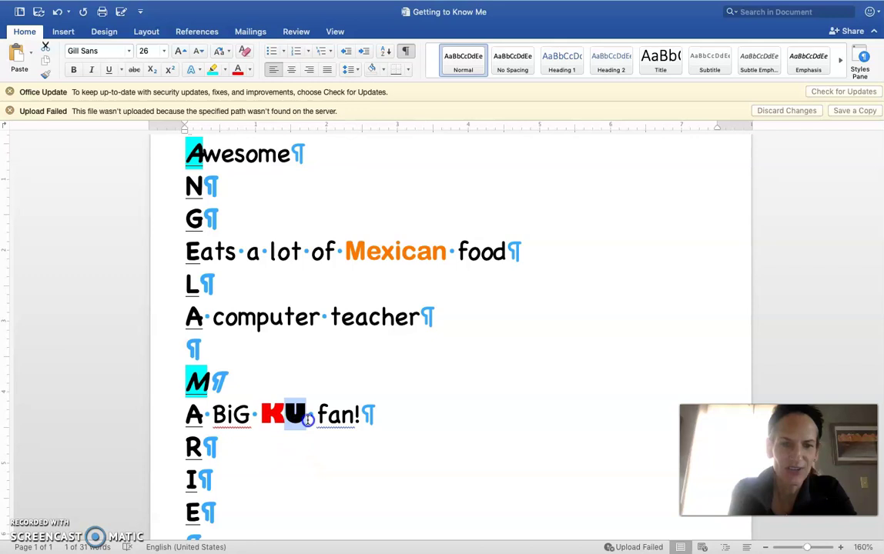
click(250, 70)
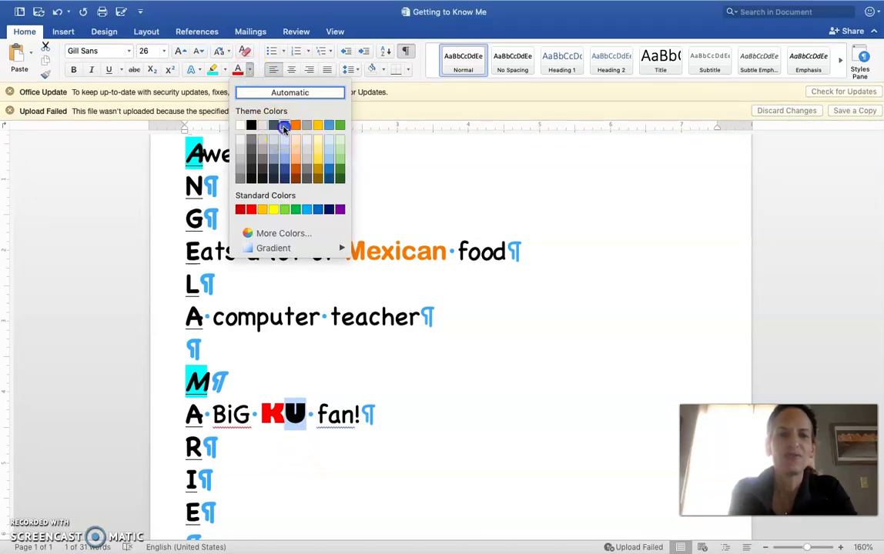
click(273, 125)
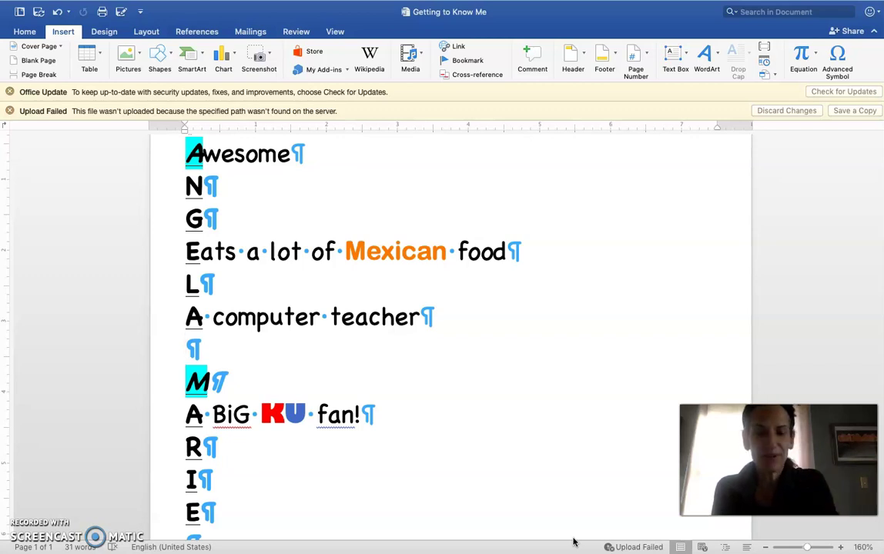
- Switch to Chrome and preview the 3 inch KU Big Jay Decal picture in the image results for "jayhawks logo"
key(F4)
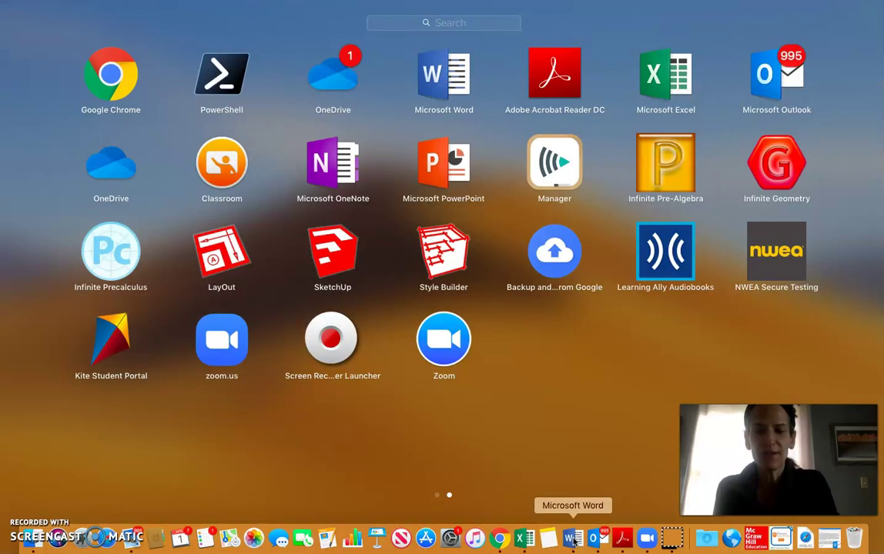
click(500, 538)
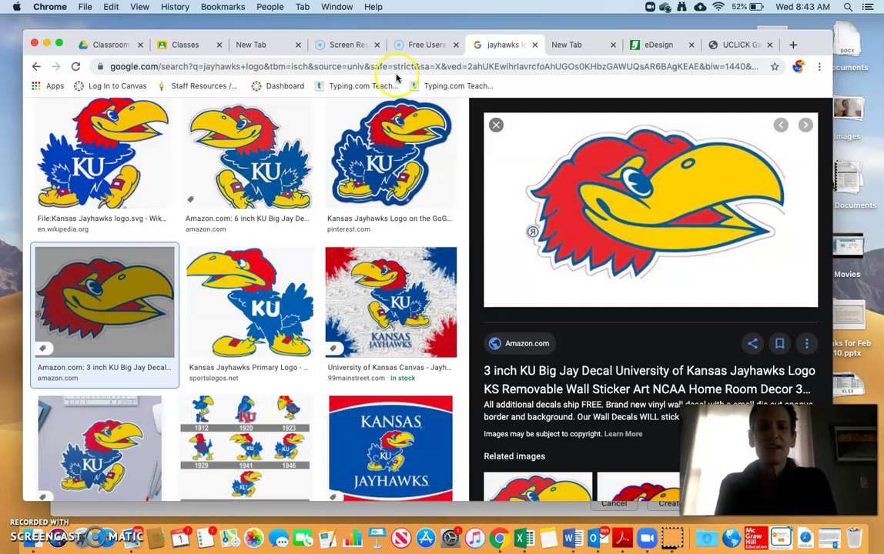
click(32, 68)
click(34, 68)
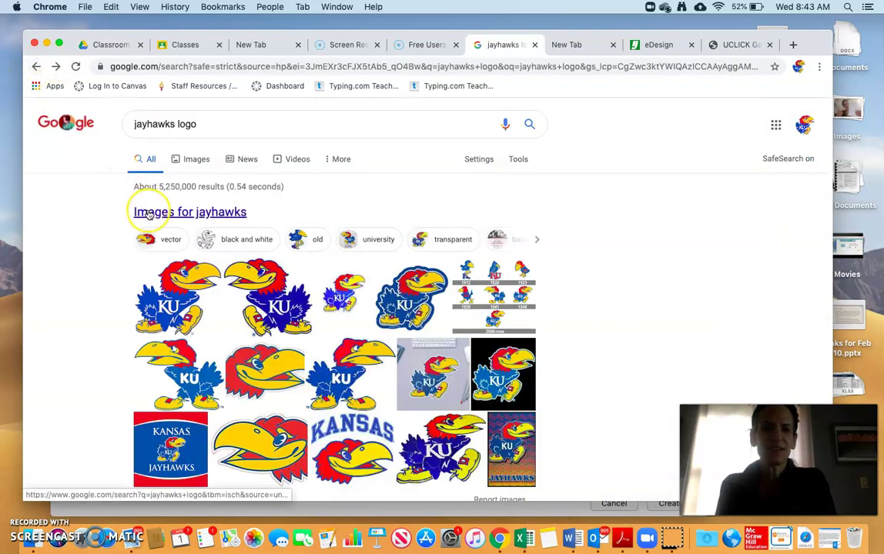
click(148, 214)
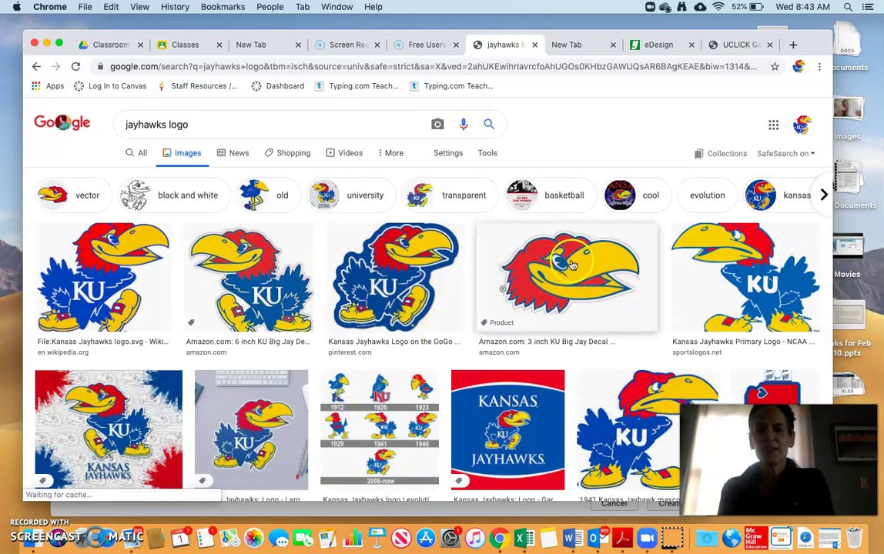
click(571, 264)
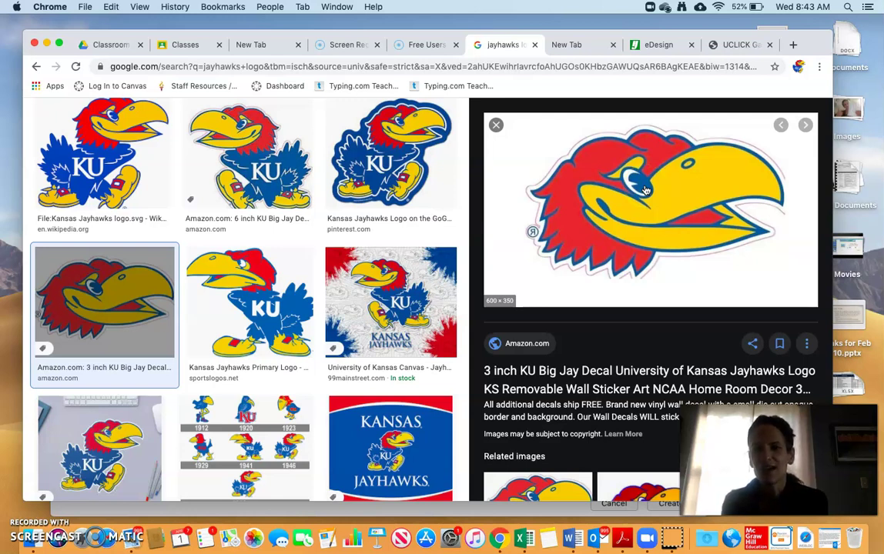
- Save the previewed Jayhawk picture to the desktop and select the web address of its Amazon source page
drag(650, 191, 880, 139)
scroll(385, 292, down, 3)
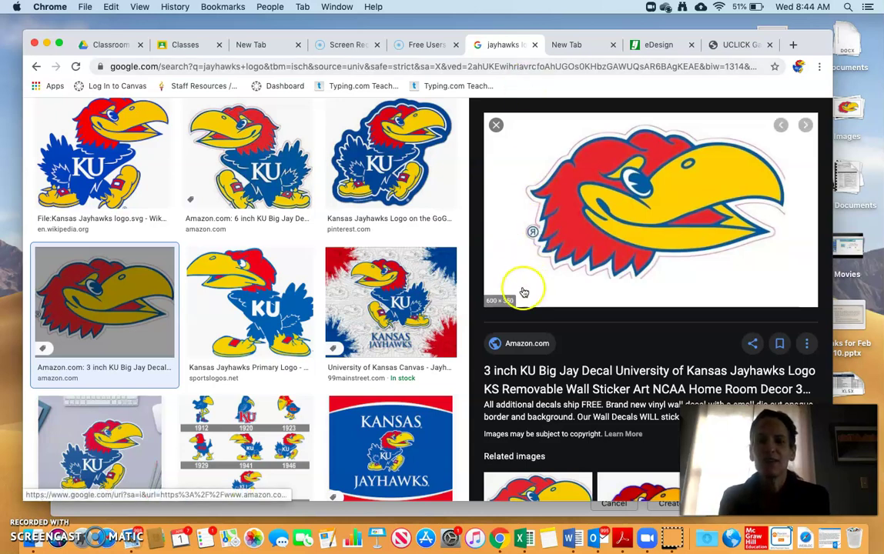
click(527, 344)
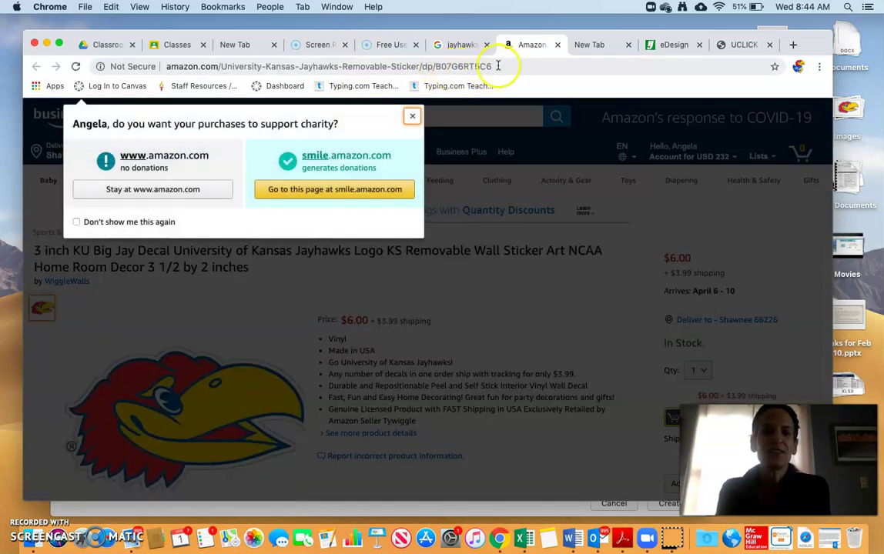
drag(497, 67, 164, 67)
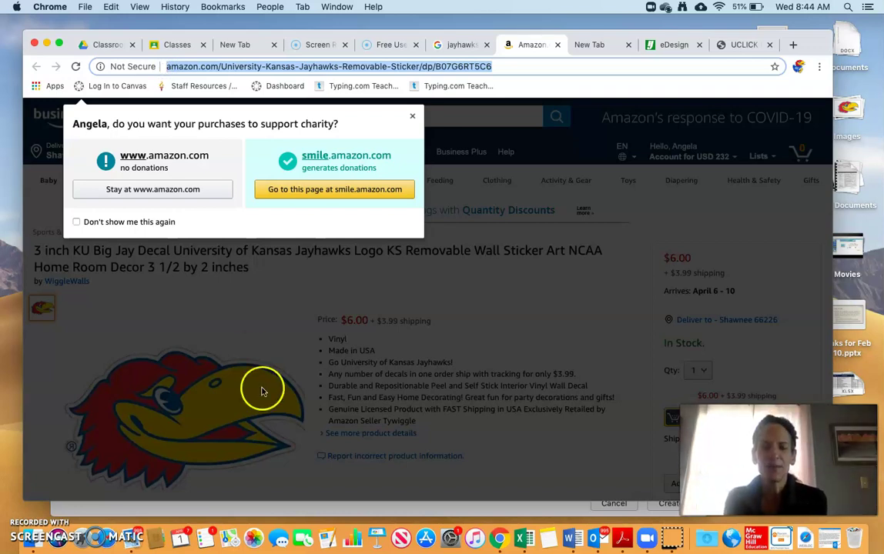
- Switch to Word and insert the saved Jayhawk picture from the desktop at the "N" line of the acrostic
click(571, 538)
click(542, 200)
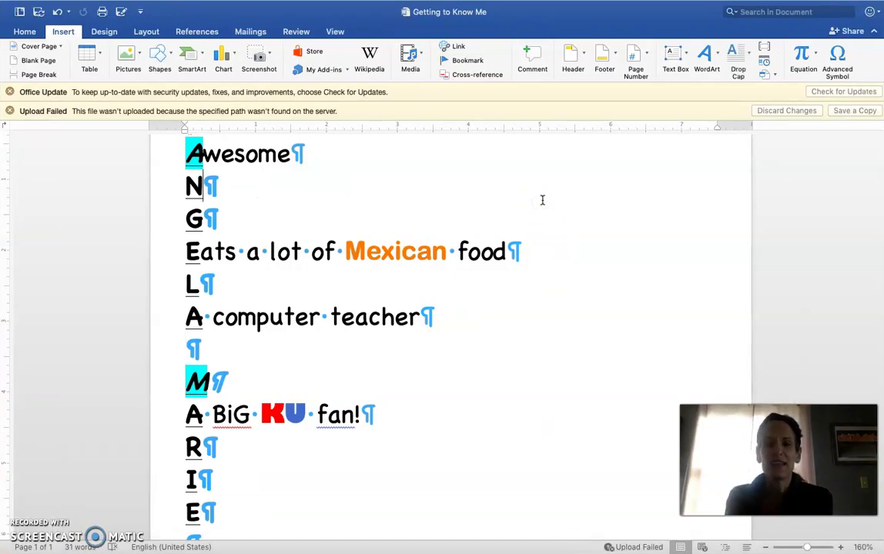
click(131, 57)
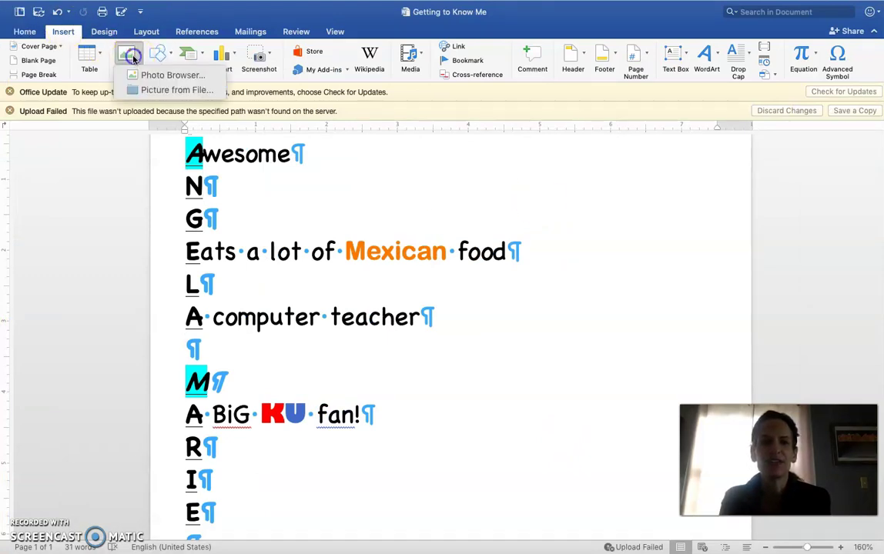
click(153, 90)
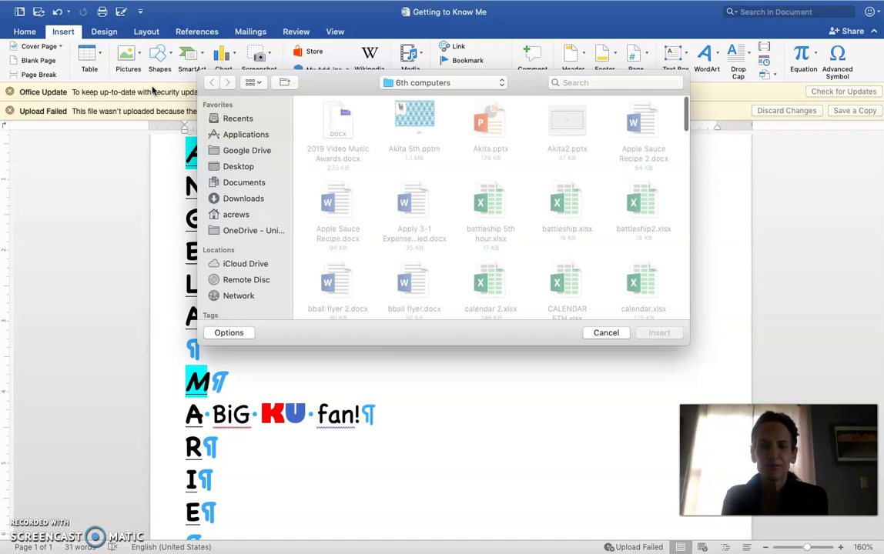
click(262, 127)
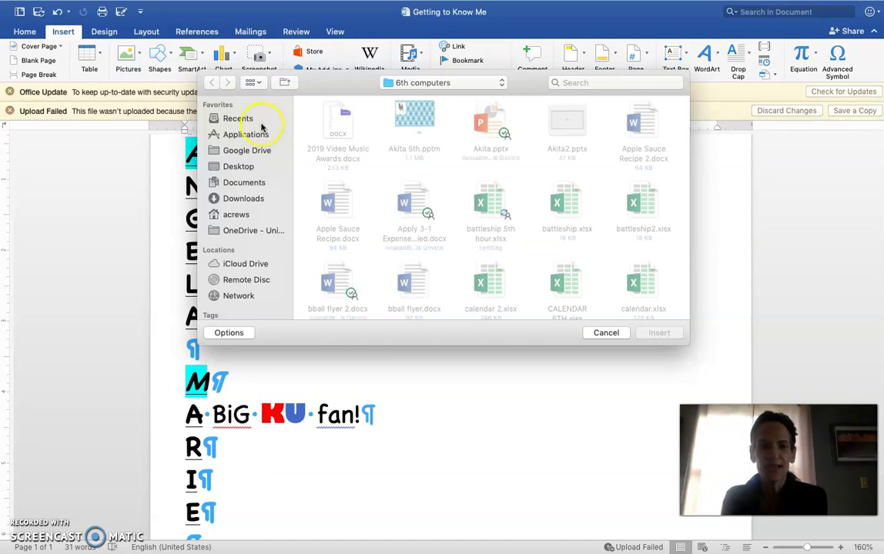
click(241, 167)
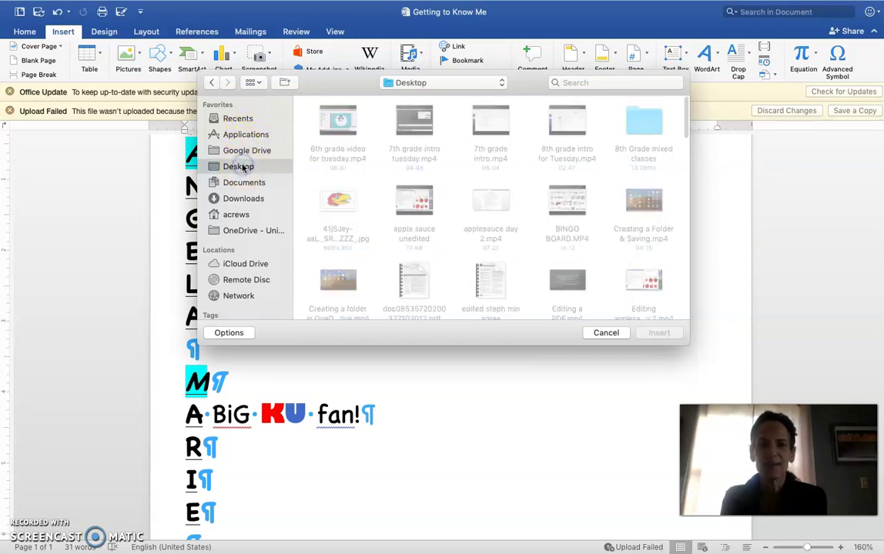
click(341, 206)
click(659, 333)
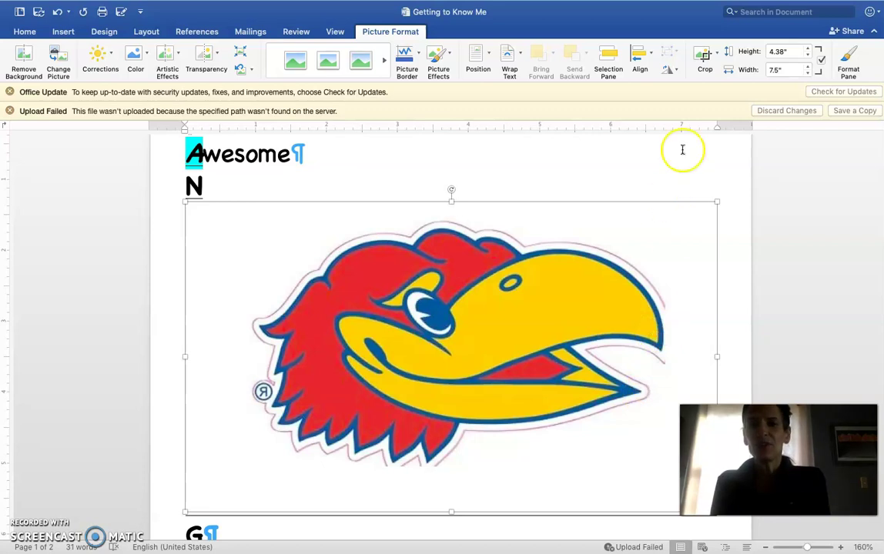
- Set the Jayhawk picture's text wrapping to In Front of Text
click(510, 57)
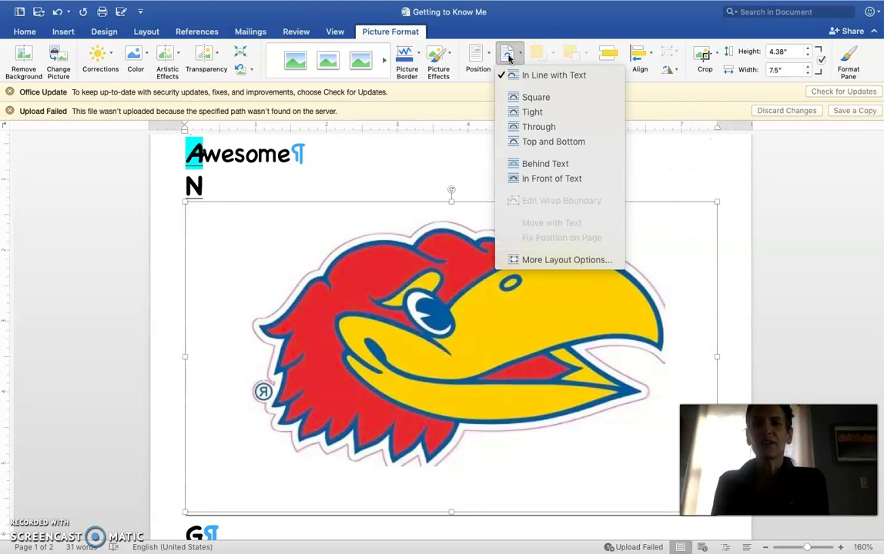
click(508, 61)
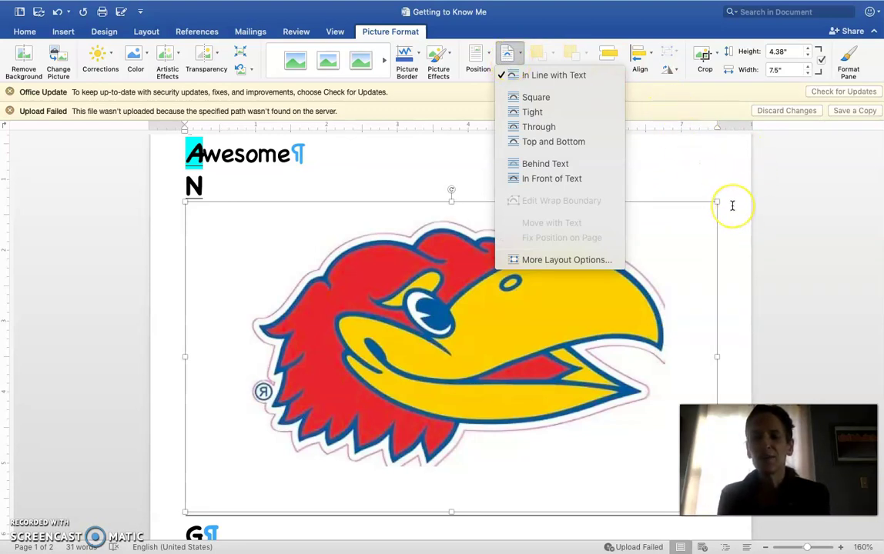
click(522, 182)
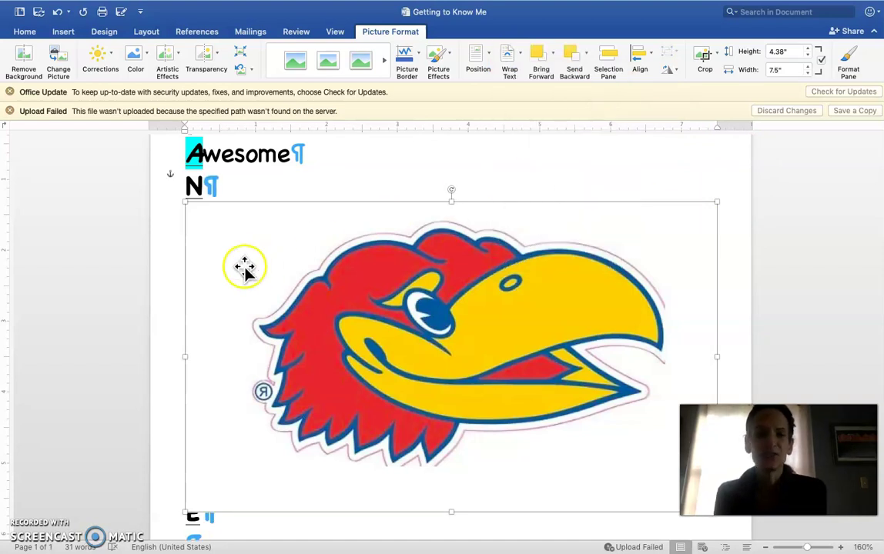
- Shrink the Jayhawk picture to about 1.79" by 3.07" and move it over the end of the "A BiG KU fan!" line
drag(187, 203, 454, 392)
drag(412, 362, 436, 394)
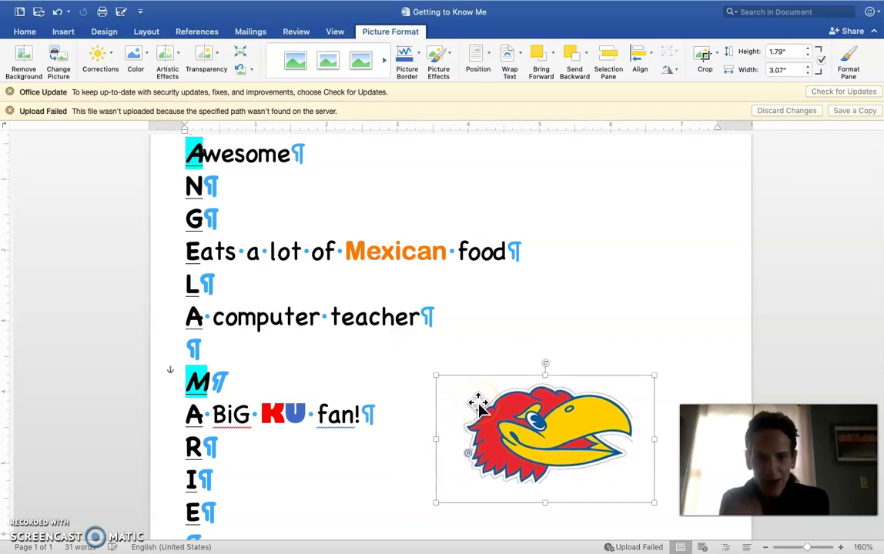
click(462, 409)
drag(462, 409, 354, 415)
click(355, 414)
click(409, 419)
drag(409, 420, 389, 420)
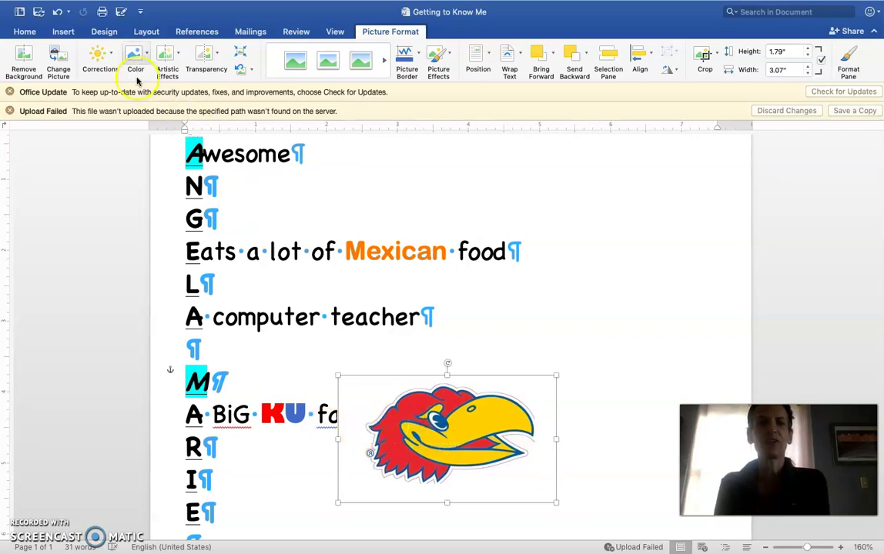
- Make the white background of the Jayhawk picture transparent with Set Transparent Color
click(198, 54)
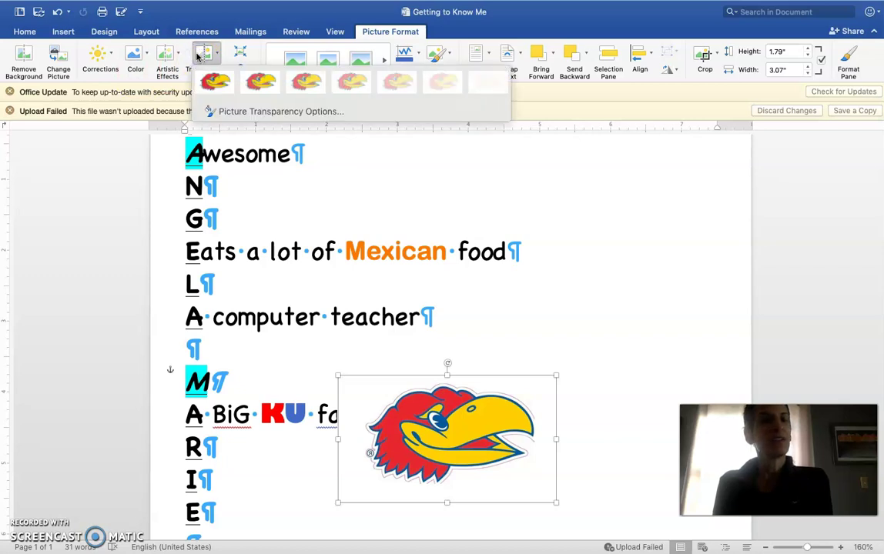
click(133, 59)
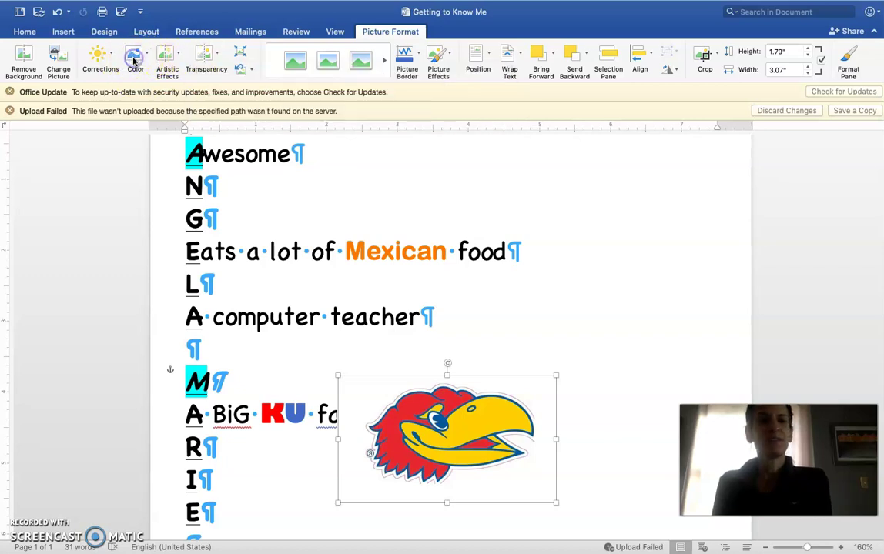
click(147, 60)
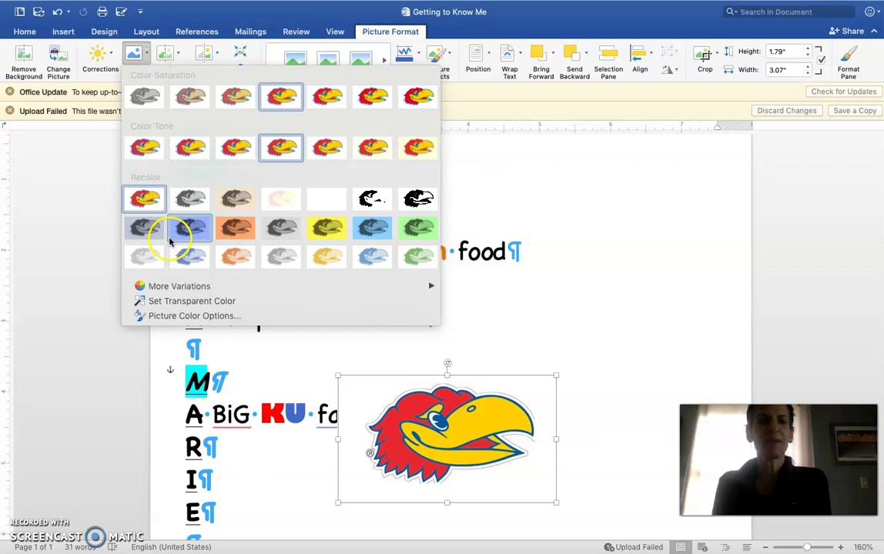
click(157, 305)
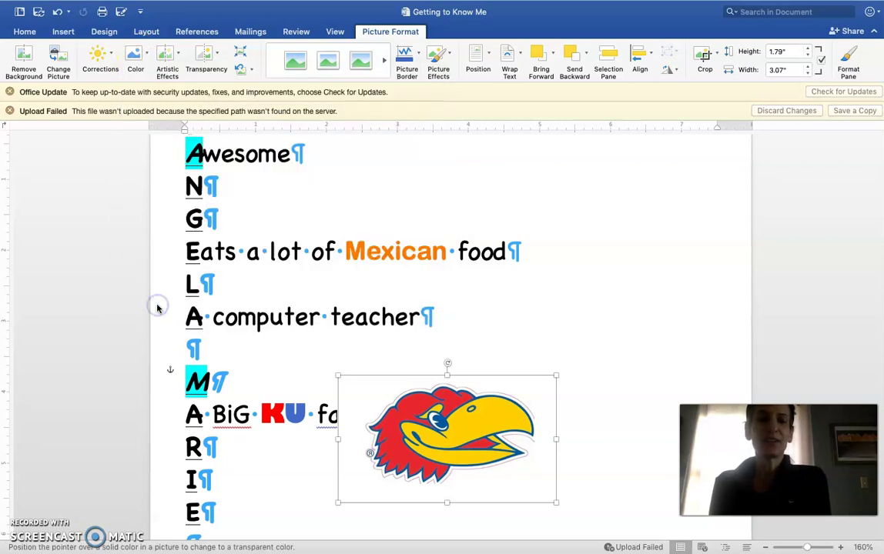
click(358, 404)
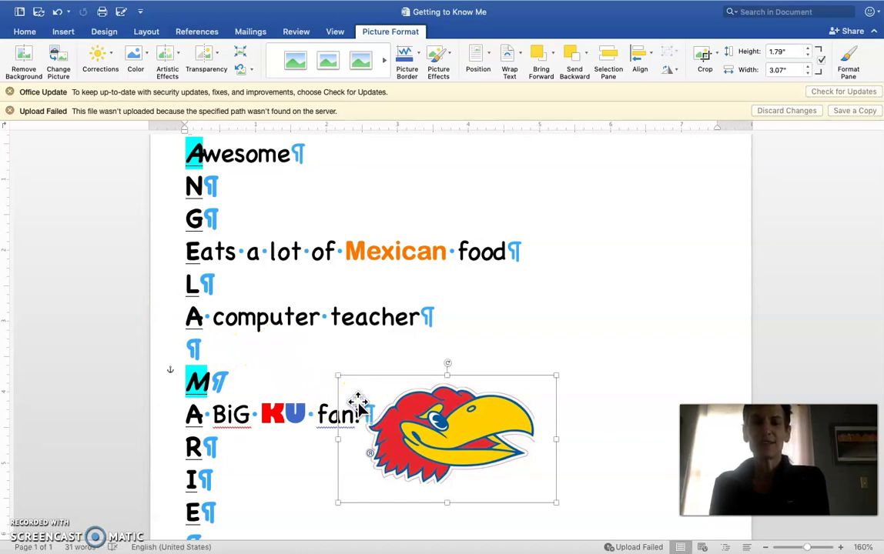
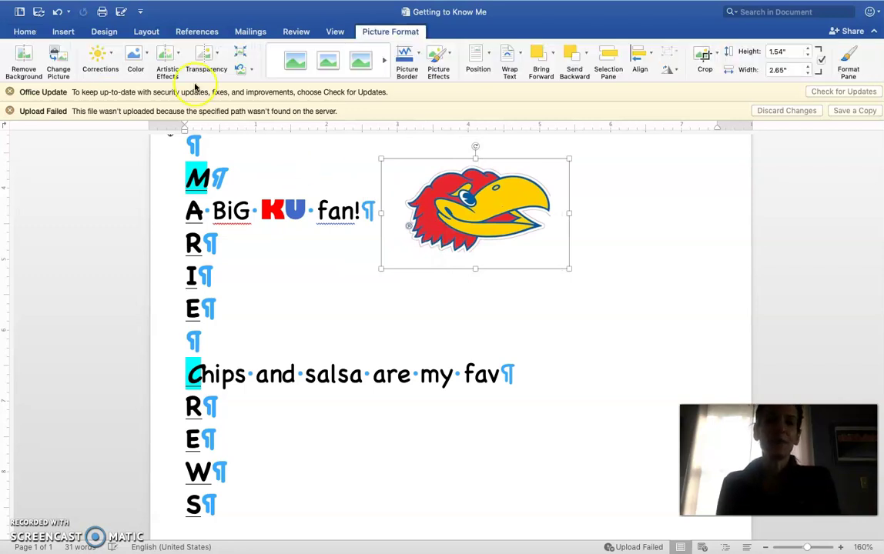
- Draw a rectangle beneath the Jayhawk picture, about 2.65" wide and 0.54" high
click(61, 32)
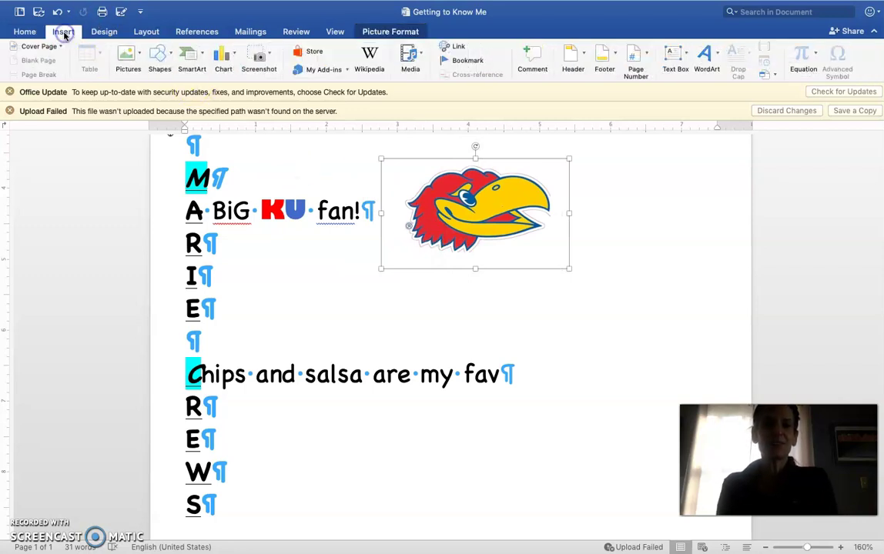
click(158, 55)
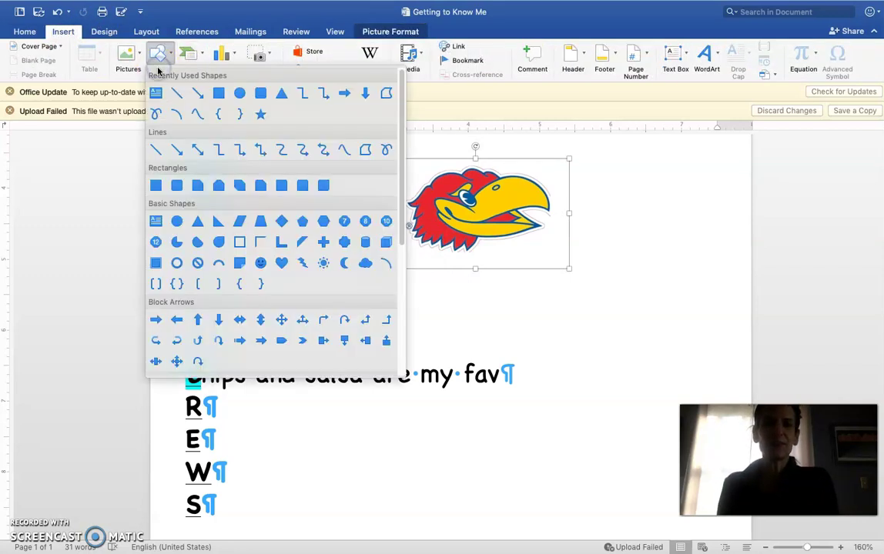
click(218, 94)
mouse_move(381, 273)
mouse_down()
mouse_move(516, 306)
mouse_move(570, 300)
mouse_up()
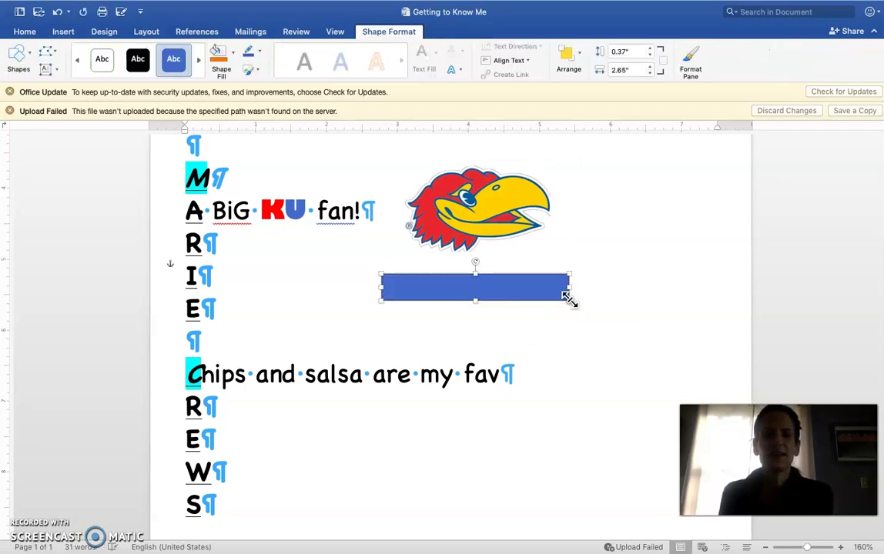
click(172, 67)
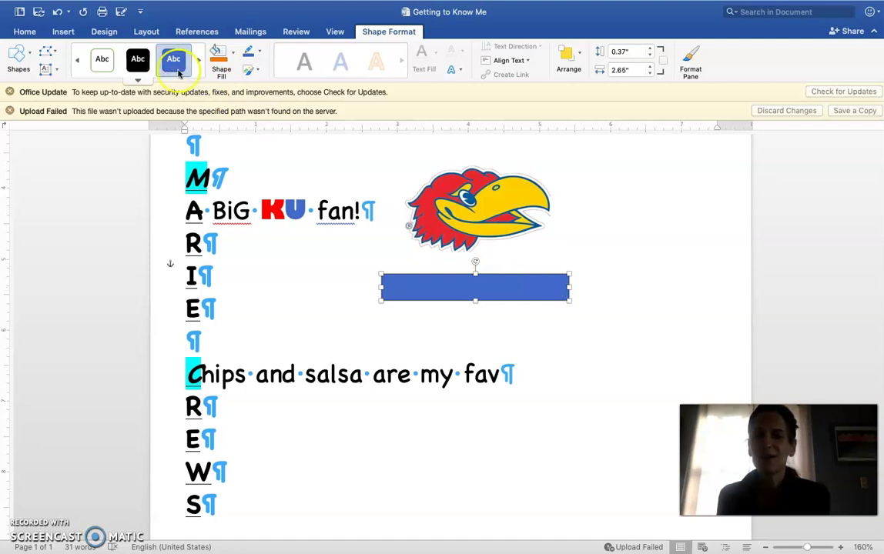
click(418, 292)
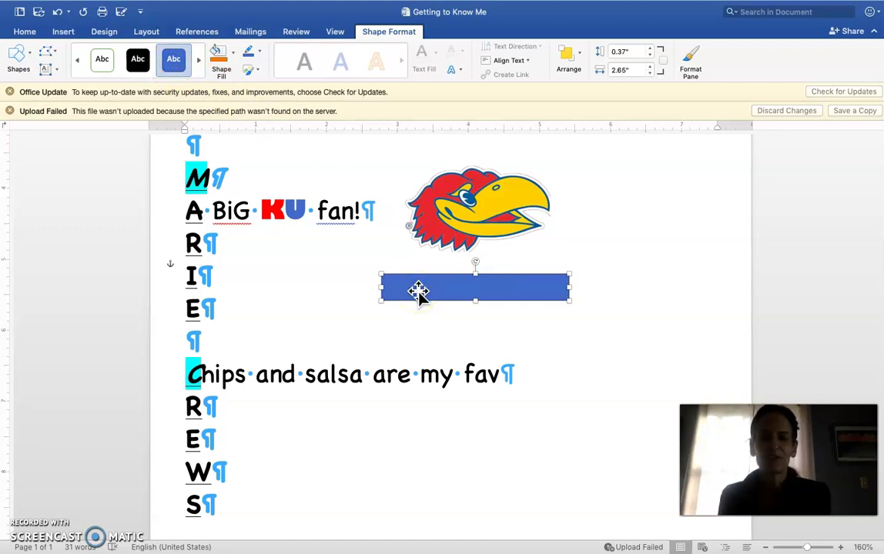
click(475, 306)
drag(475, 306, 475, 311)
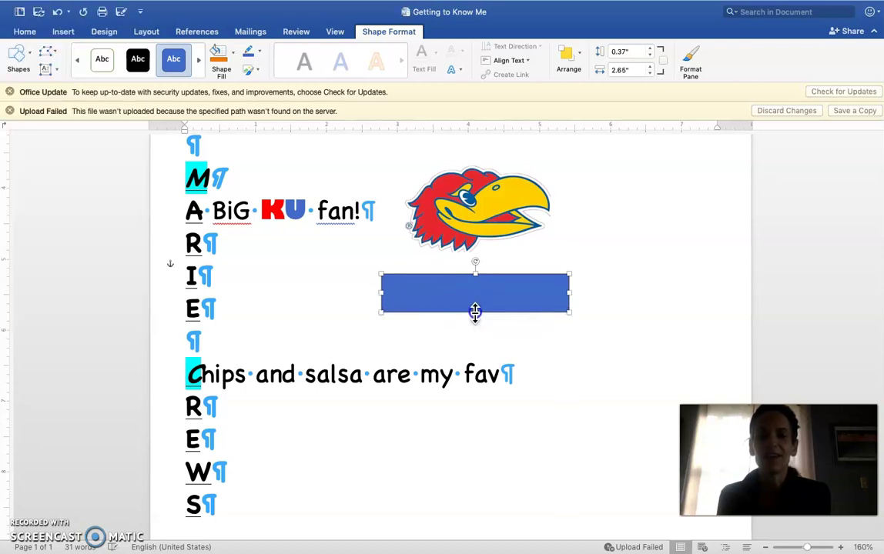
- Paste the copied Amazon web address into the rectangle and apply the white shape style with a green outline
click(452, 290)
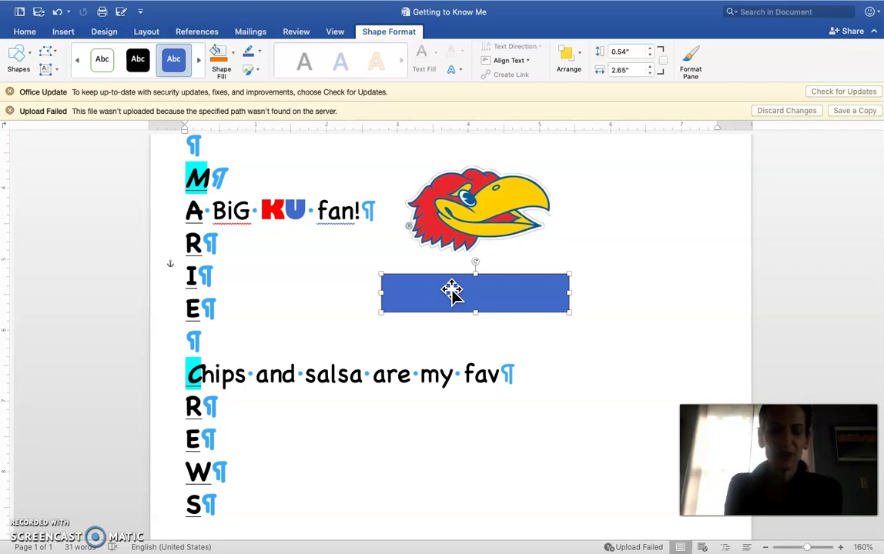
key(super+v)
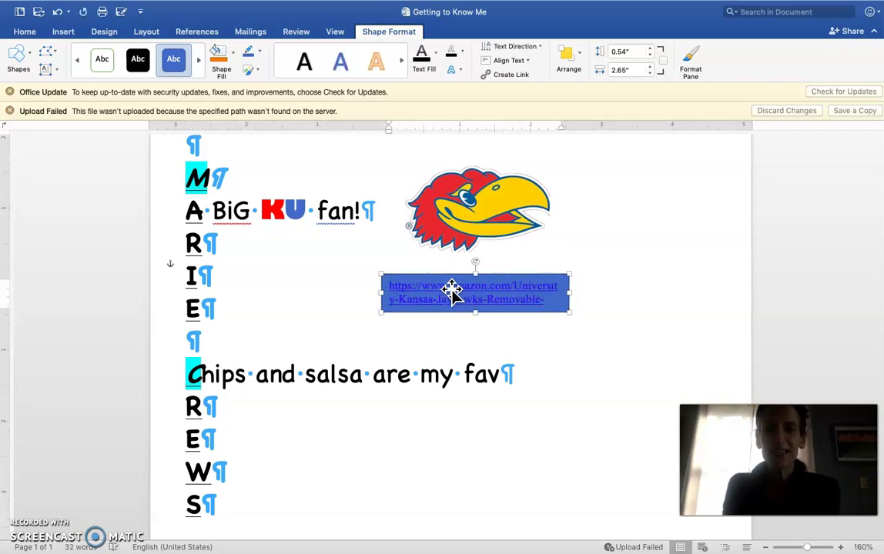
drag(536, 301, 562, 307)
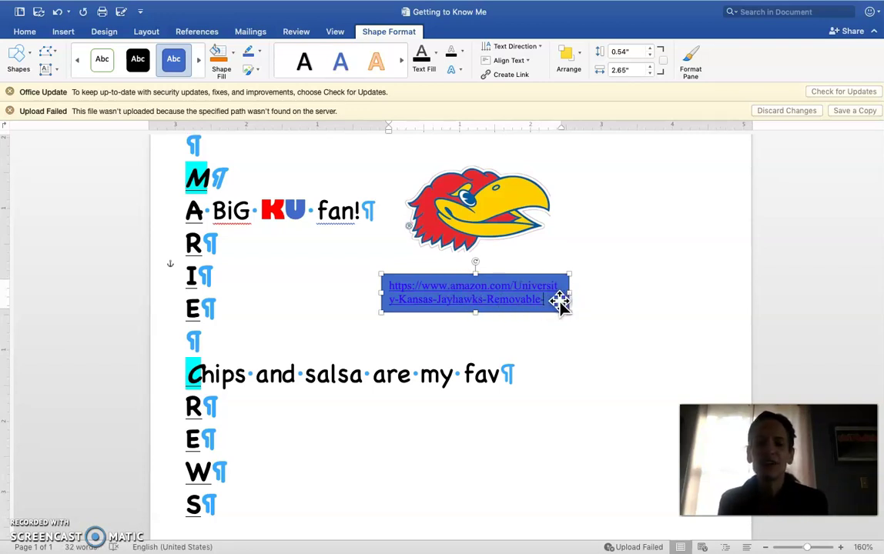
click(101, 59)
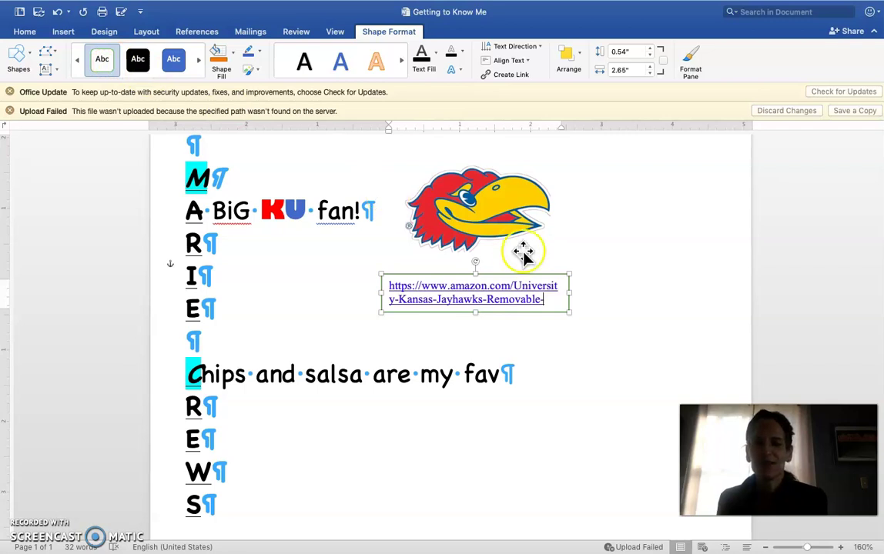
- Reduce the web address text to 10.5 pt and shorten its box to fit the text
key(super+a)
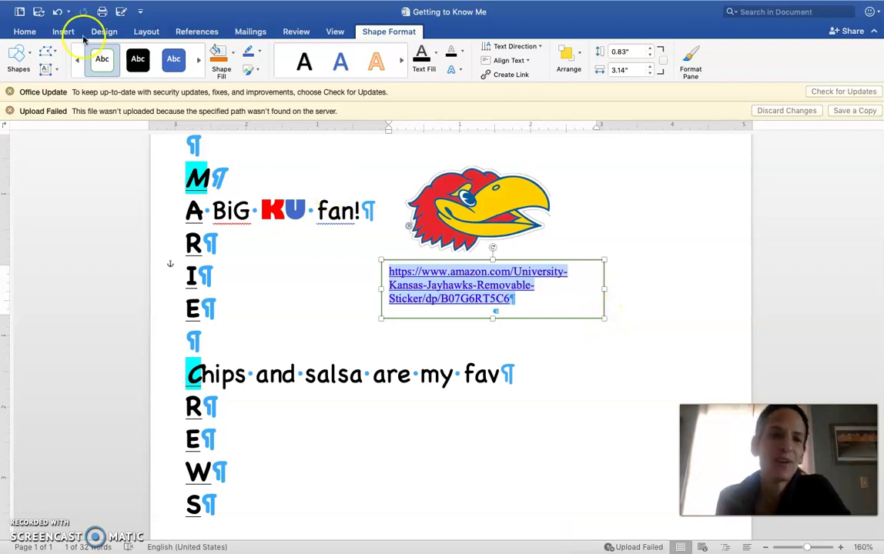
click(22, 32)
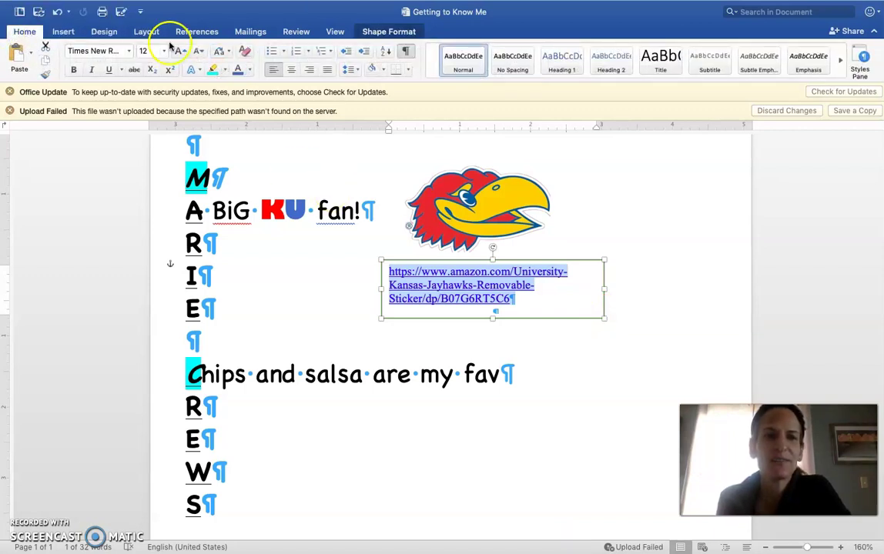
click(199, 51)
click(199, 51)
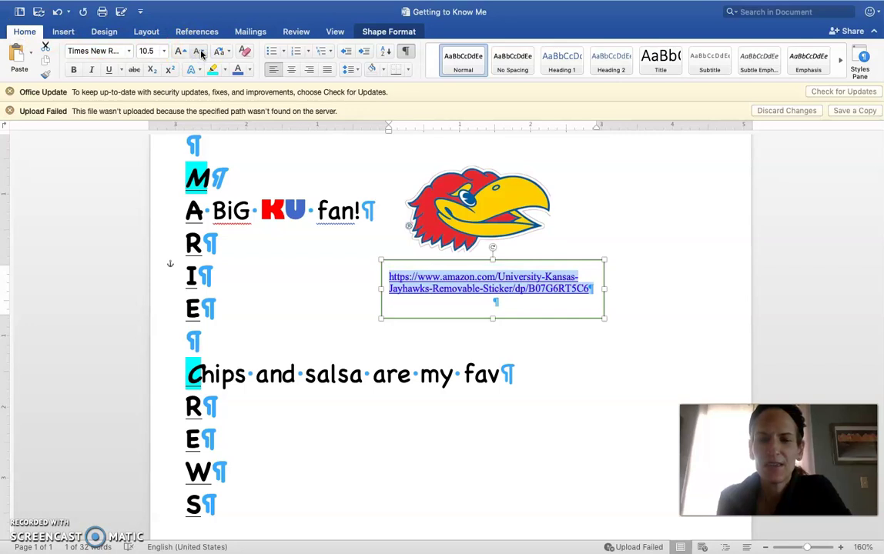
click(496, 320)
drag(496, 320, 496, 306)
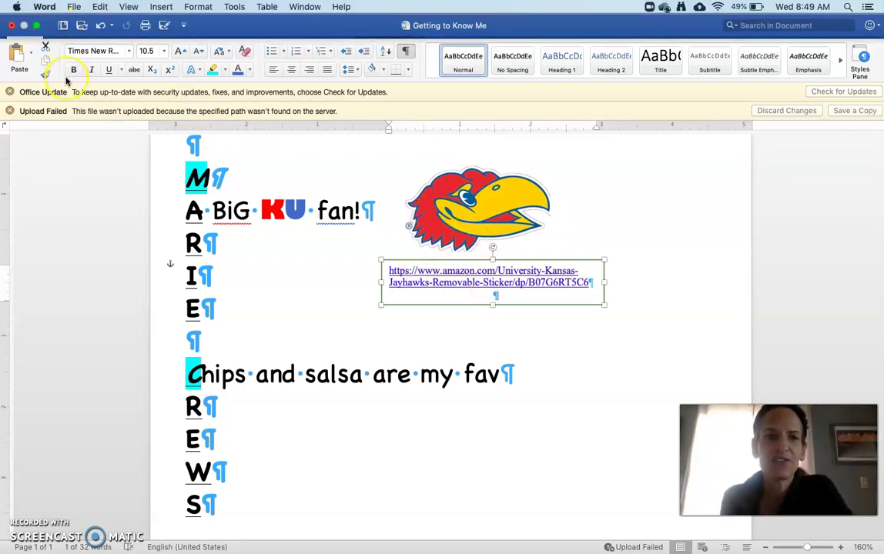
- Draw a second rectangle beneath the web address box and enter "Amazon.com" in it
click(63, 31)
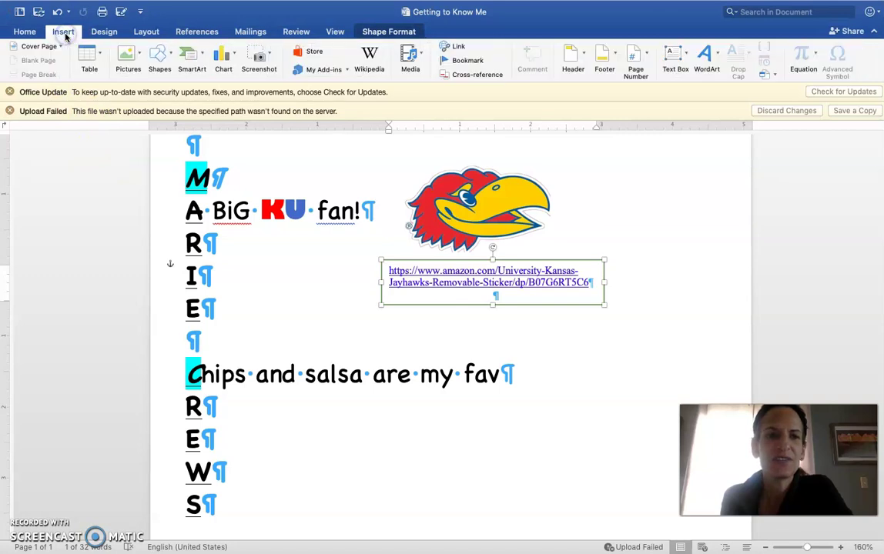
click(159, 58)
click(194, 83)
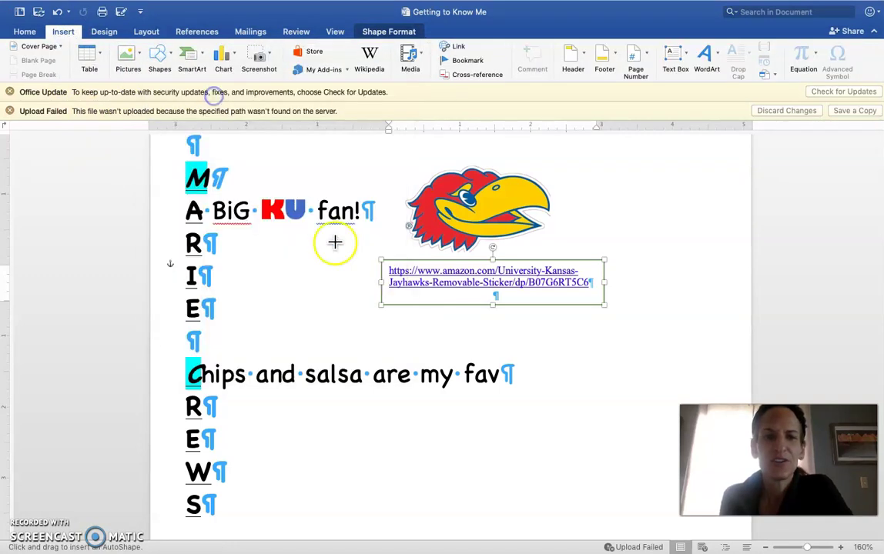
drag(381, 319, 509, 335)
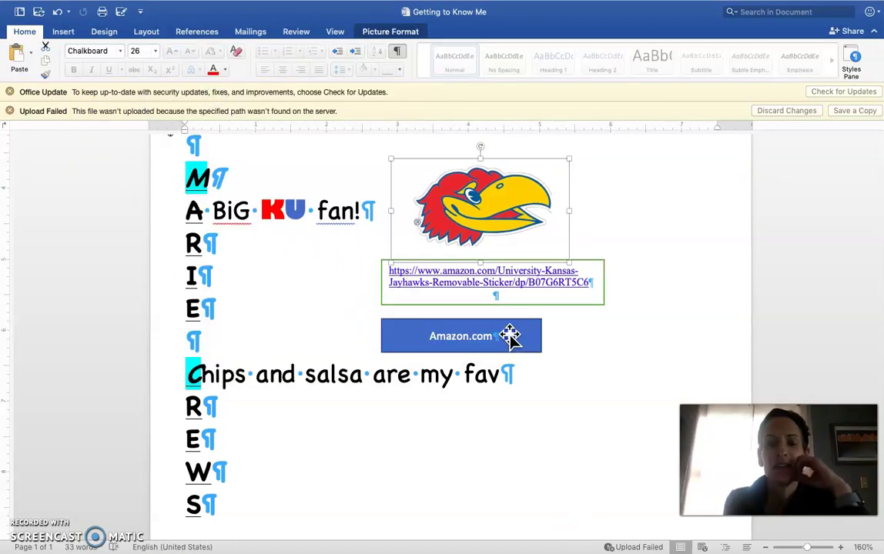
click(510, 335)
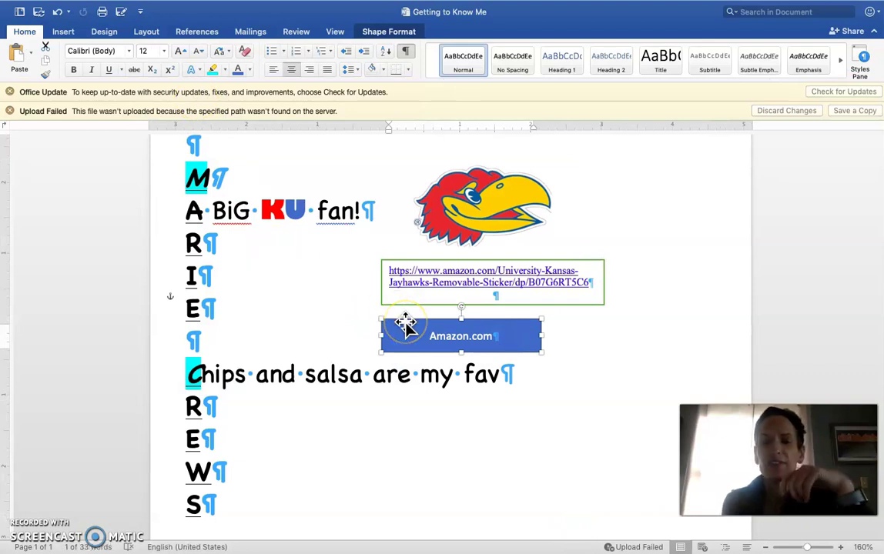
- Move the "Amazon.com" rectangle up so it sits directly against the lower edge of the web address box
drag(406, 325, 405, 310)
click(545, 422)
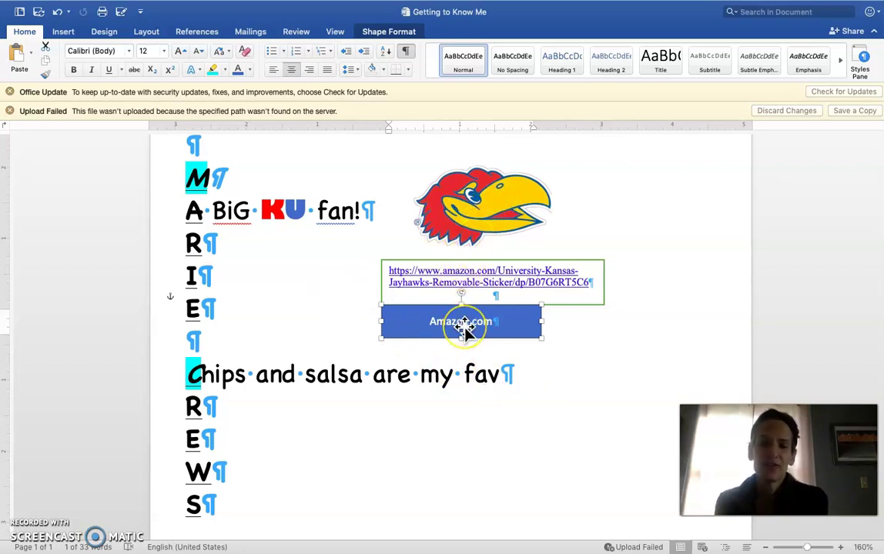
click(470, 220)
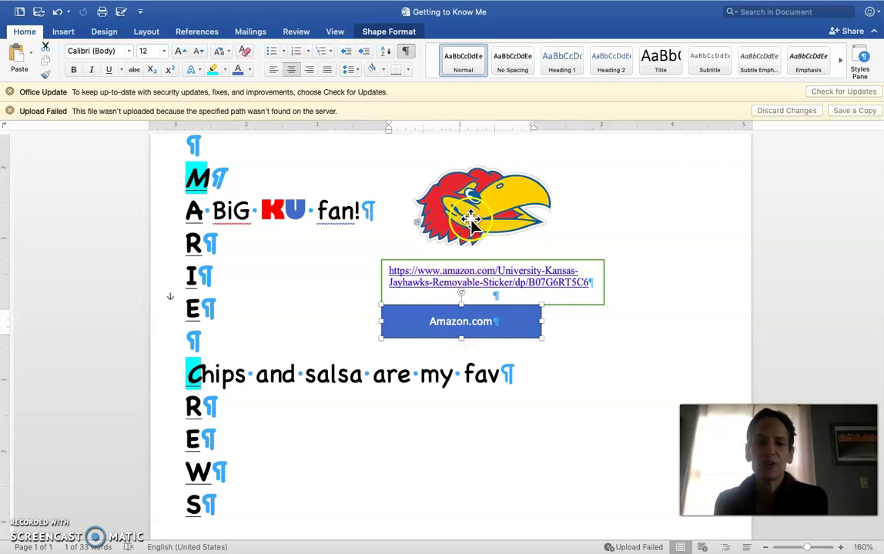
click(189, 189)
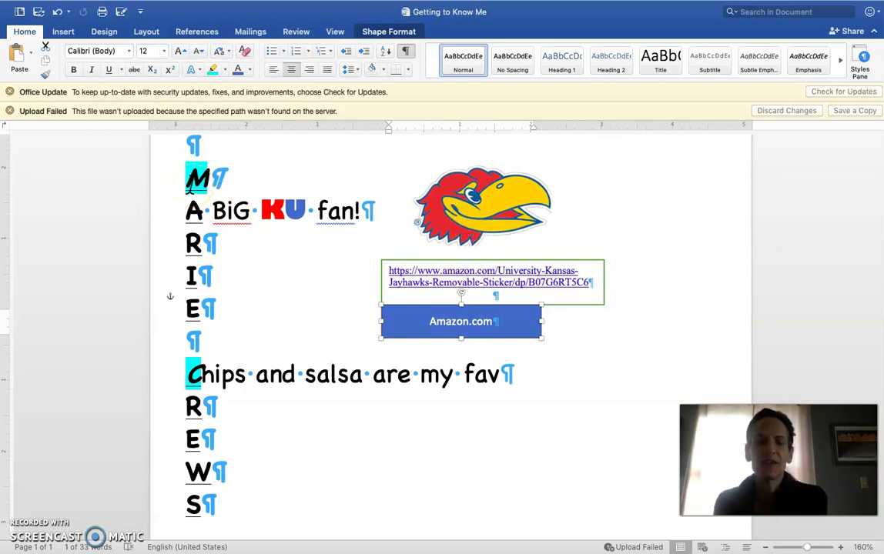
click(197, 182)
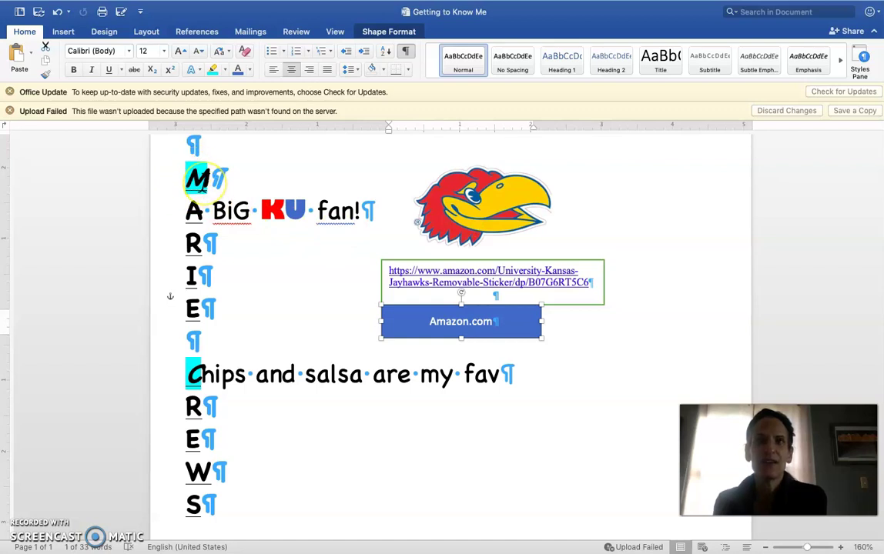
click(197, 180)
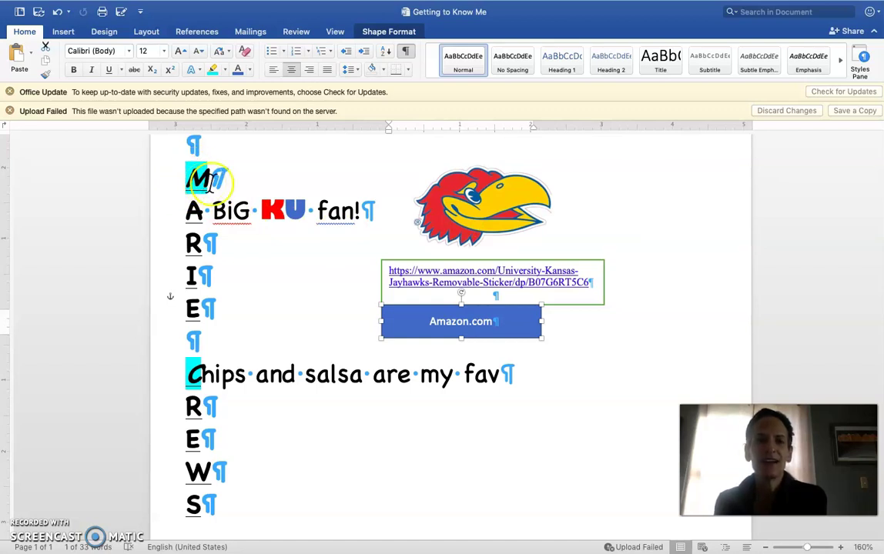
scroll(404, 235, up, 5)
scroll(404, 241, up, 3)
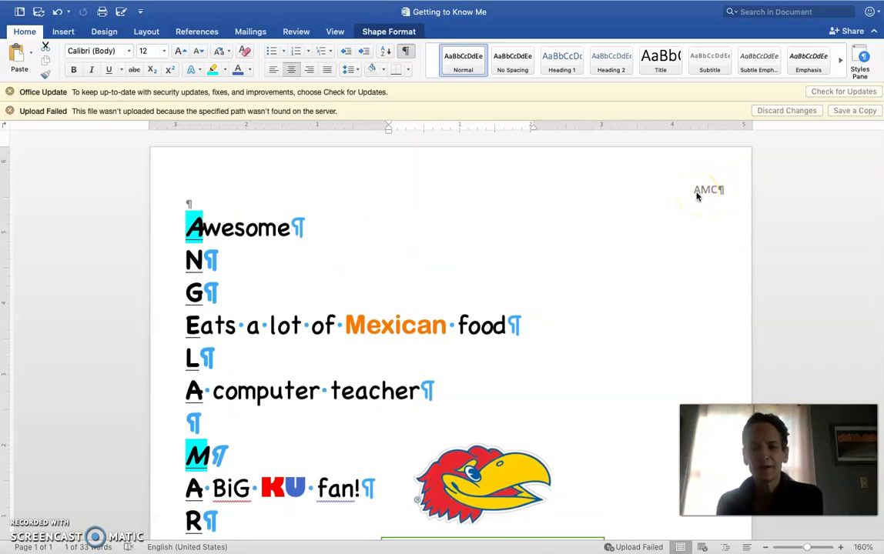
- Save the document and share it with the recipient's e-mail address, allowing editing, with the message "Here is my project. Thanks, Your name"
click(37, 15)
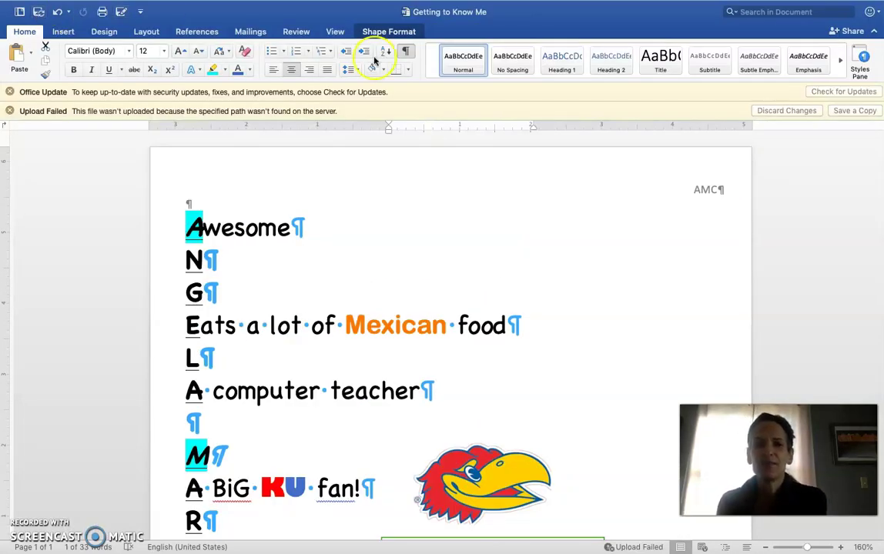
click(847, 31)
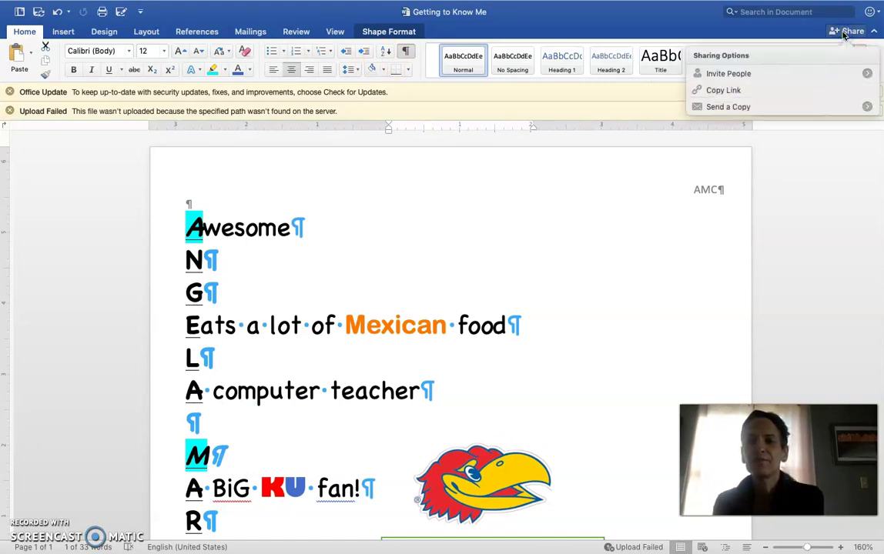
click(755, 76)
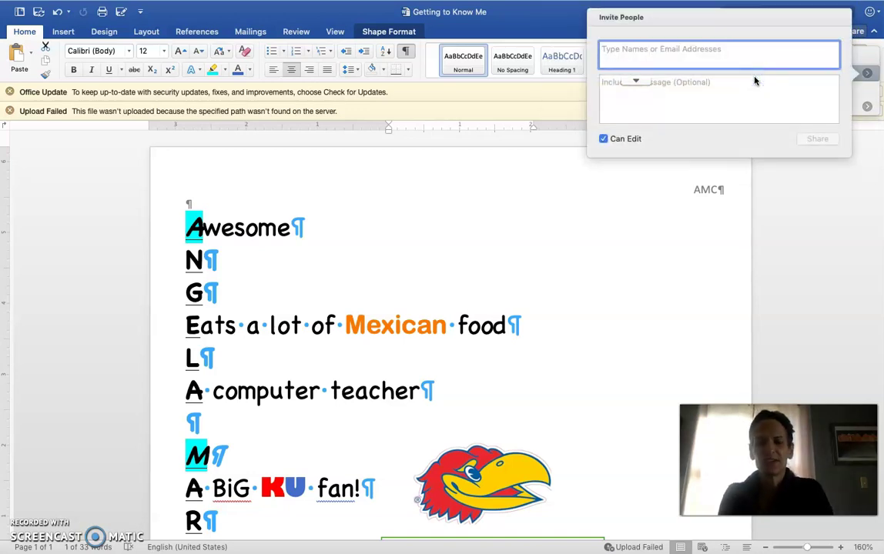
click(805, 138)
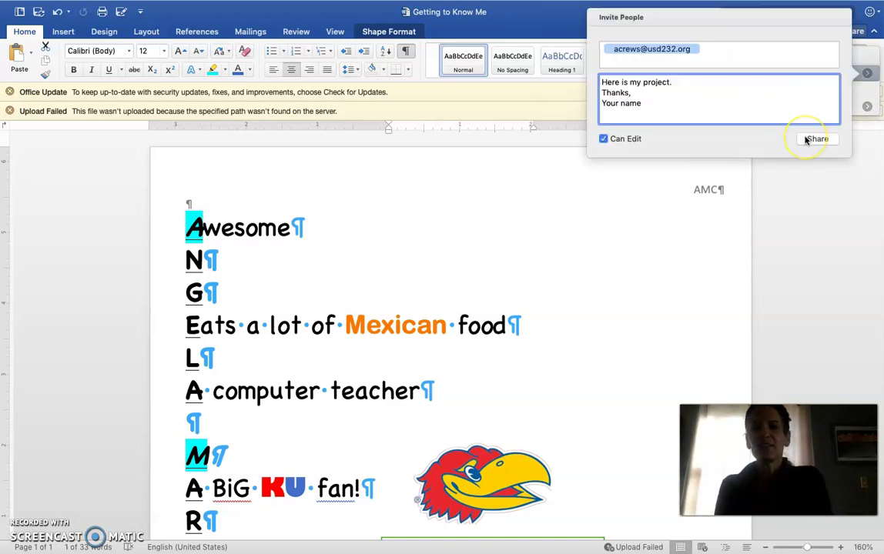